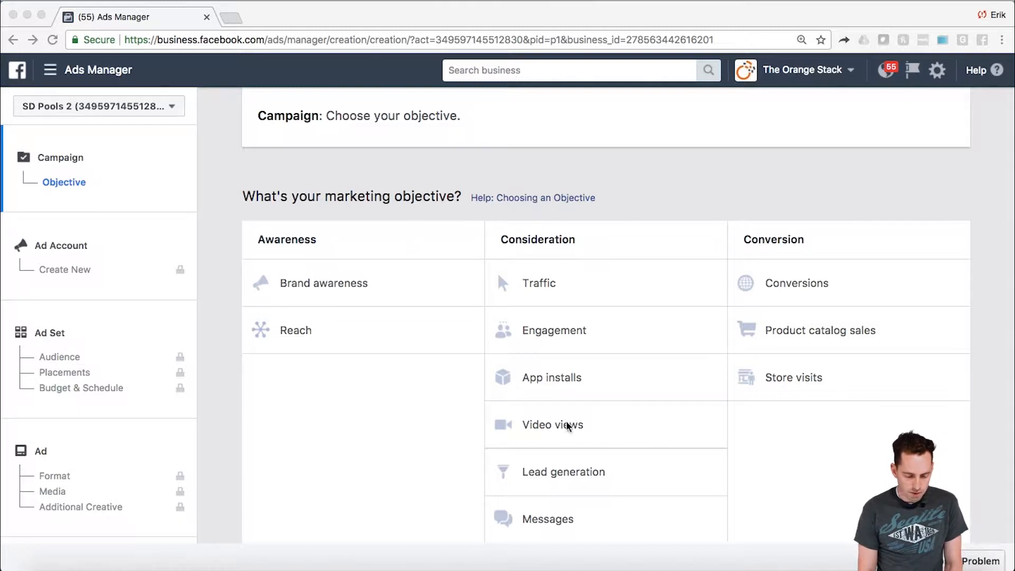
# - Switch to The Orange Stack ad account and start the campaign over instead of continuing the saved draft
pyautogui.click(171, 111)
pyautogui.scroll(-5, 166, 286)
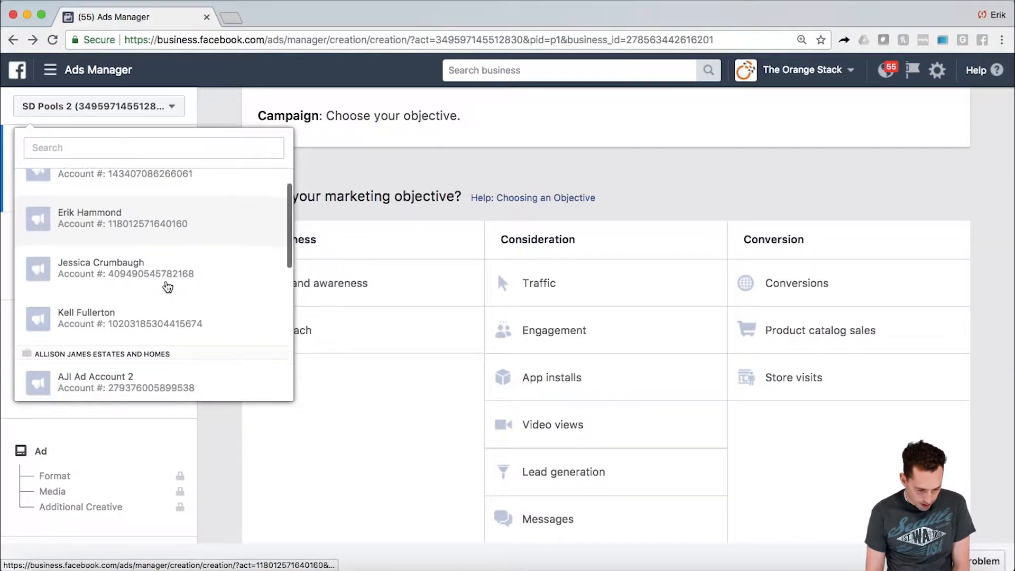
pyautogui.scroll(-6, 168, 286)
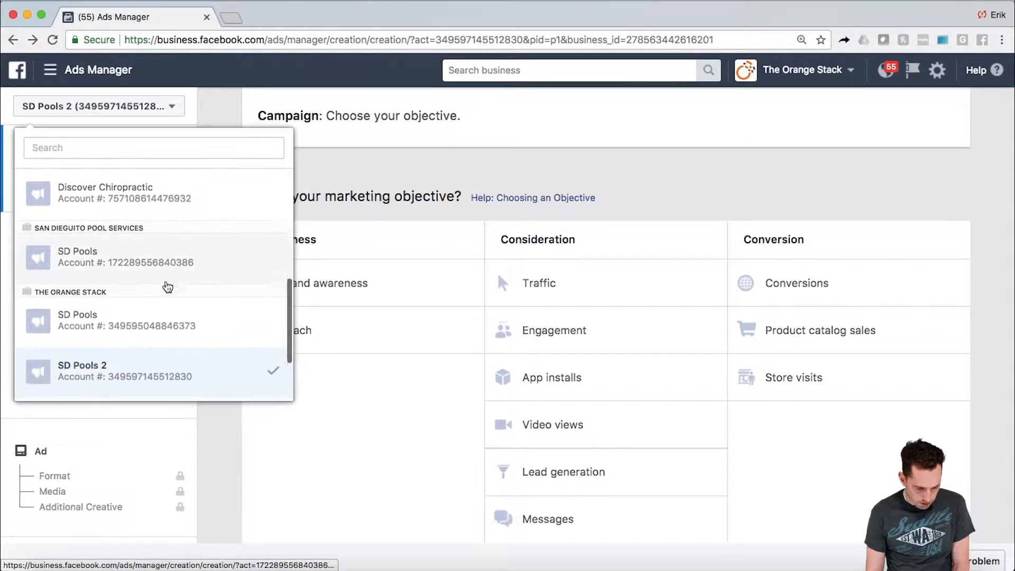
pyautogui.scroll(-3, 167, 286)
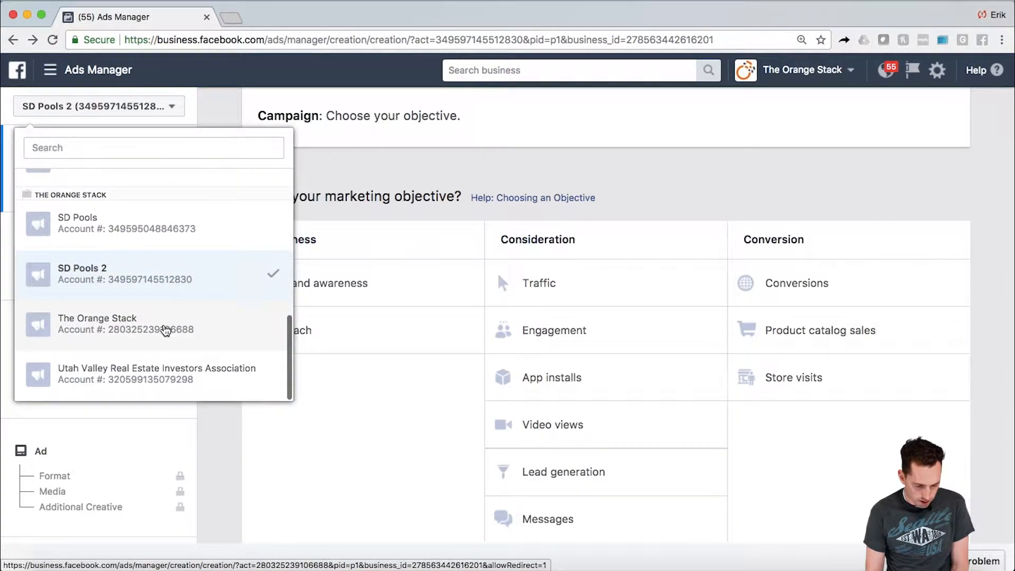
pyautogui.click(165, 329)
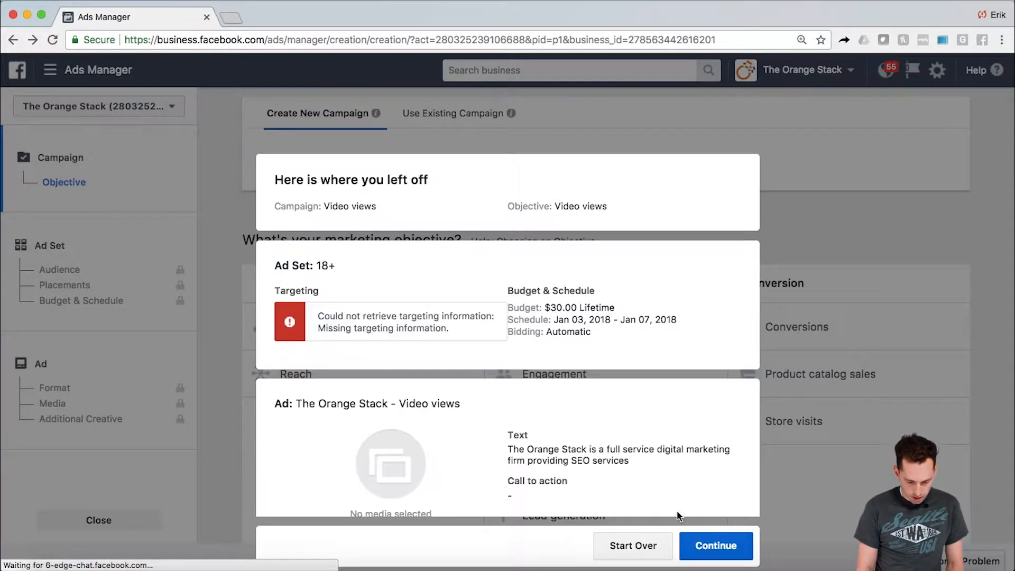
pyautogui.click(655, 548)
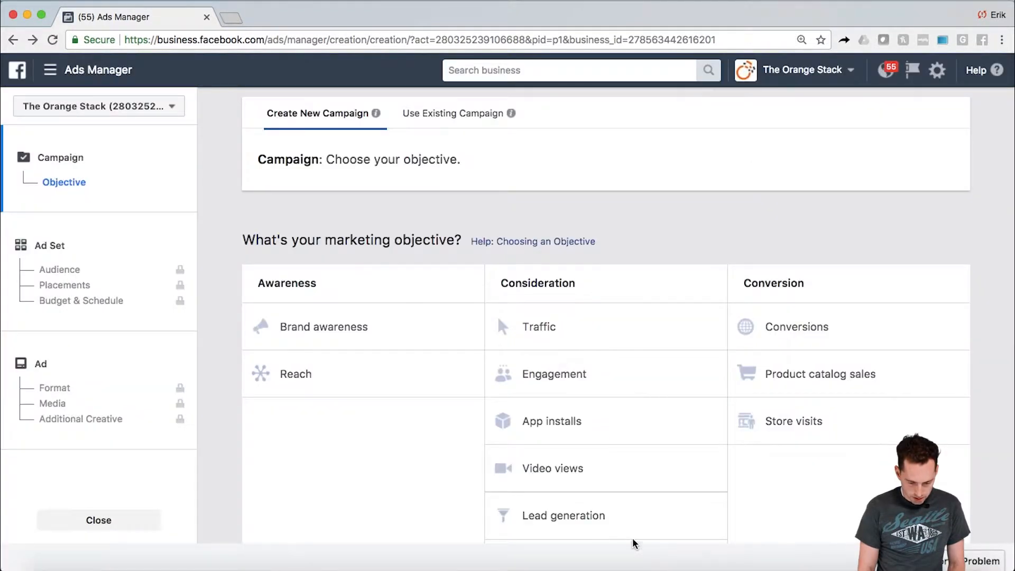
# - Choose Video views as the marketing objective and continue to the ad set with the default campaign name
pyautogui.scroll(-2, 463, 493)
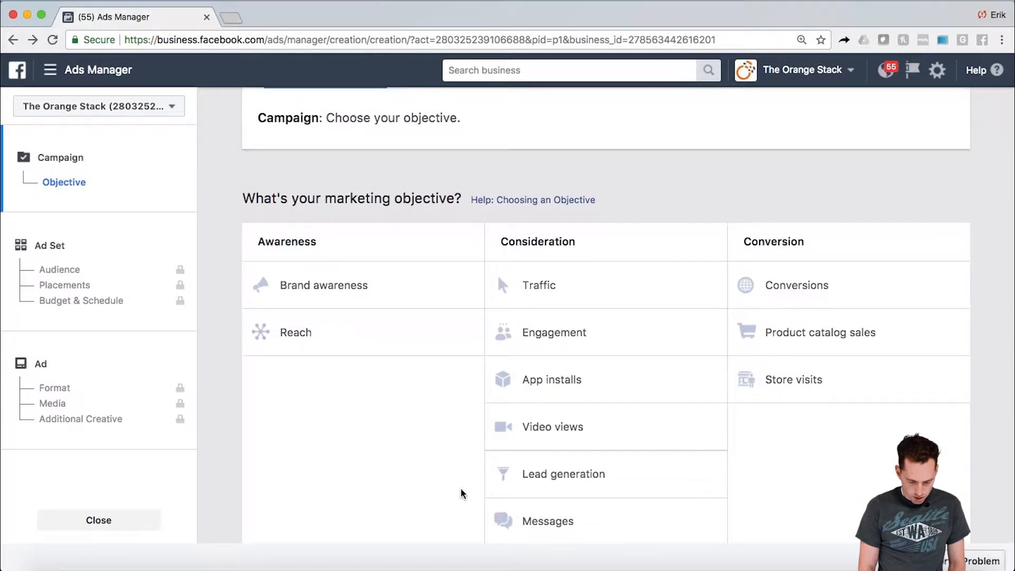
pyautogui.click(565, 428)
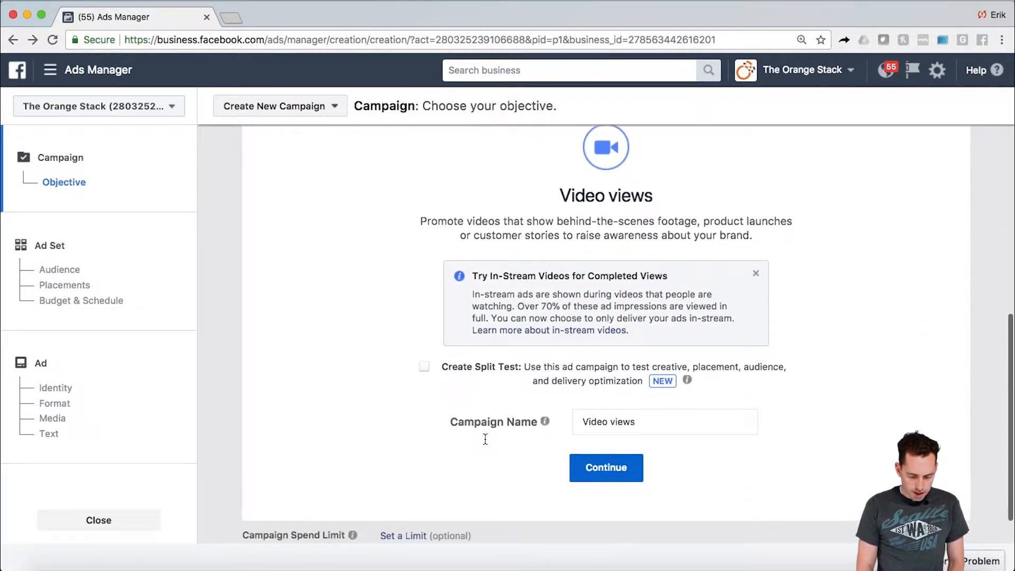
pyautogui.moveTo(544, 382)
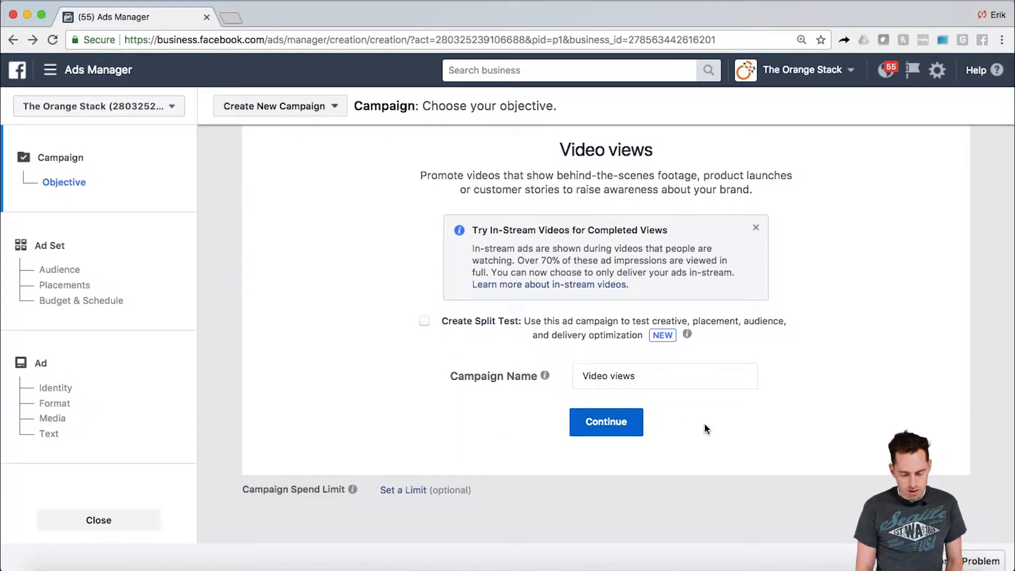
pyautogui.click(634, 421)
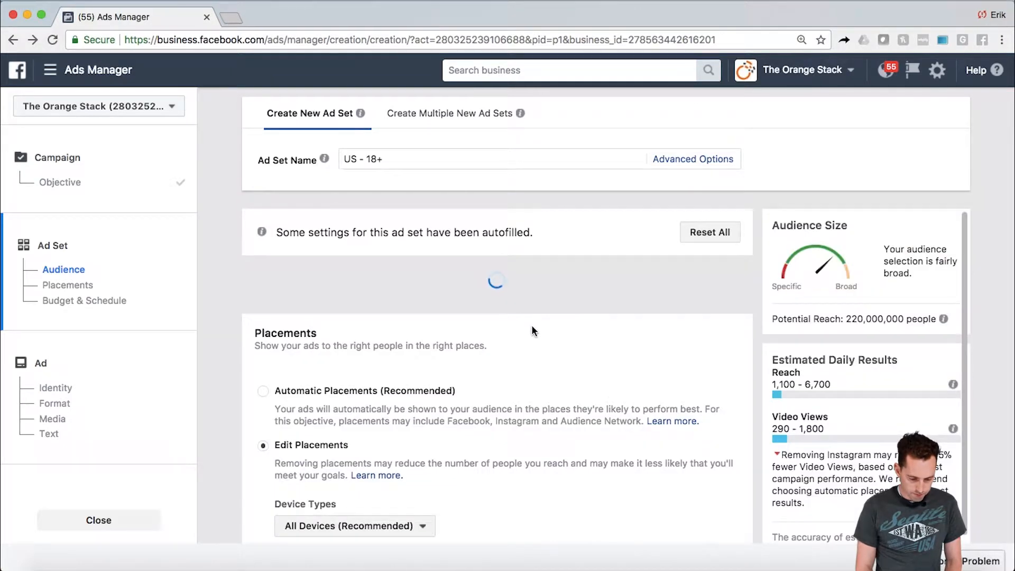
# - Set the audience location to San Diego, California, United States
pyautogui.scroll(-1, 684, 303)
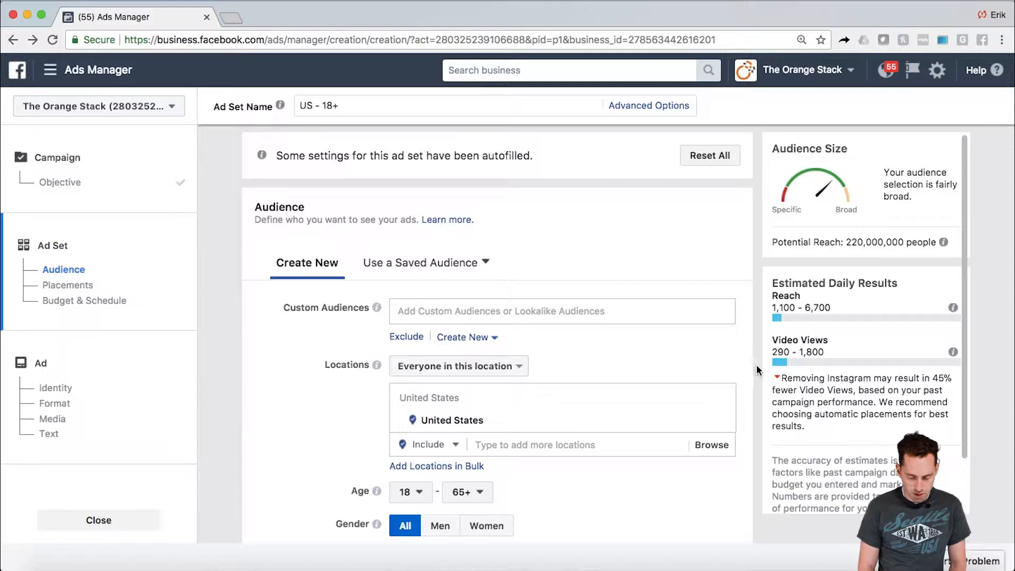
pyautogui.scroll(-5, 757, 367)
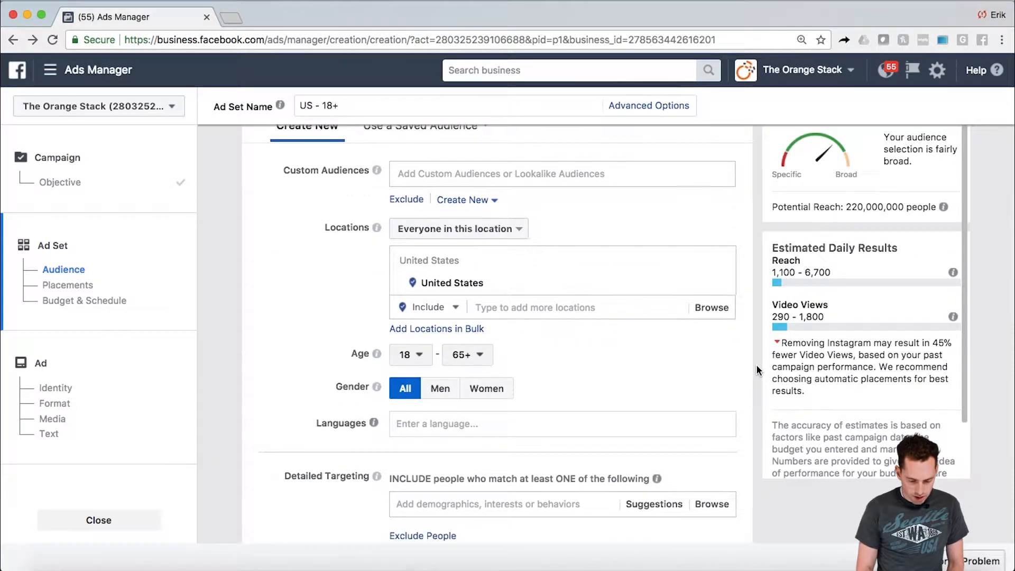
pyautogui.click(560, 310)
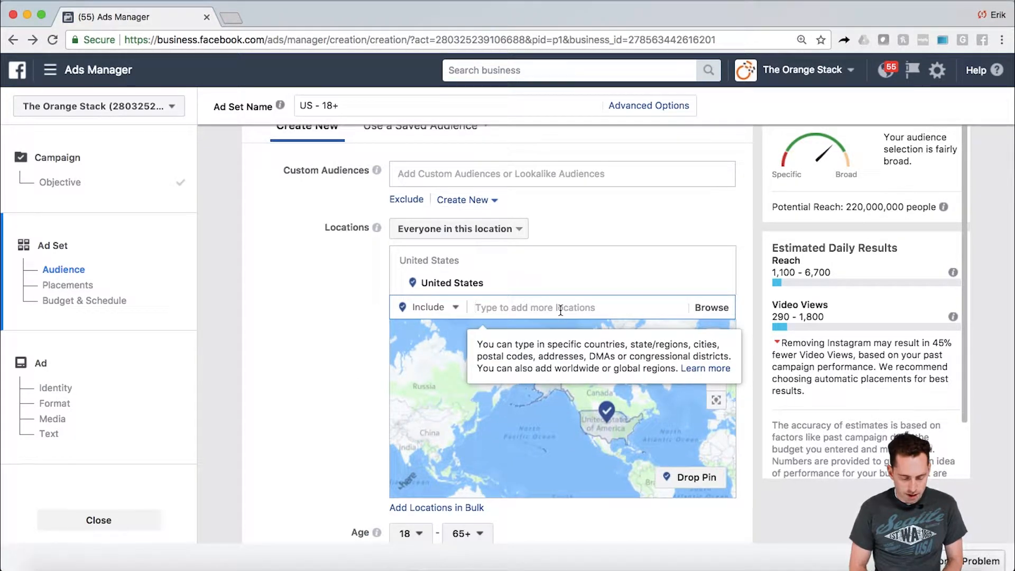
pyautogui.write('San ')
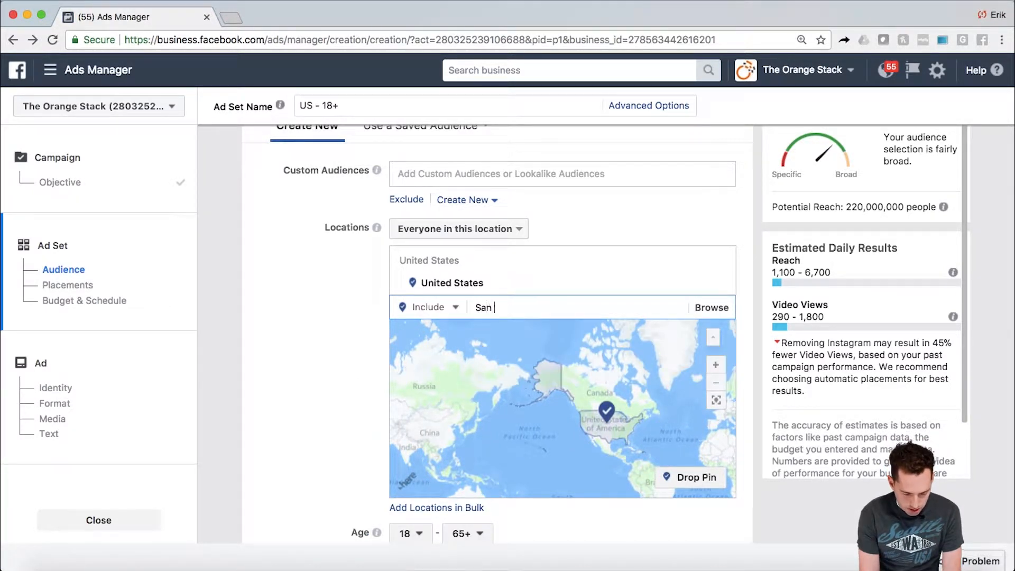
pyautogui.write('Diego')
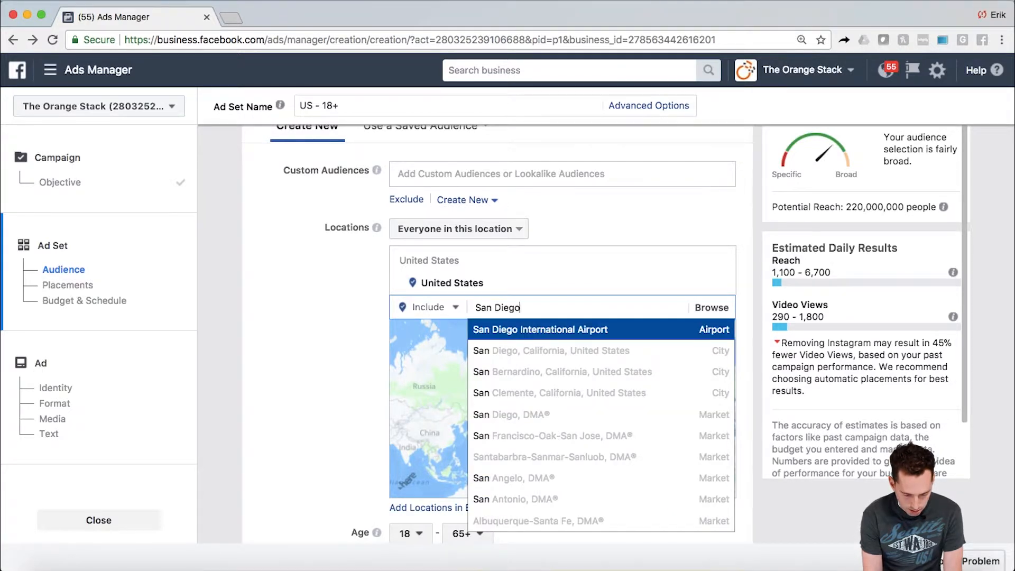
pyautogui.press('Down')
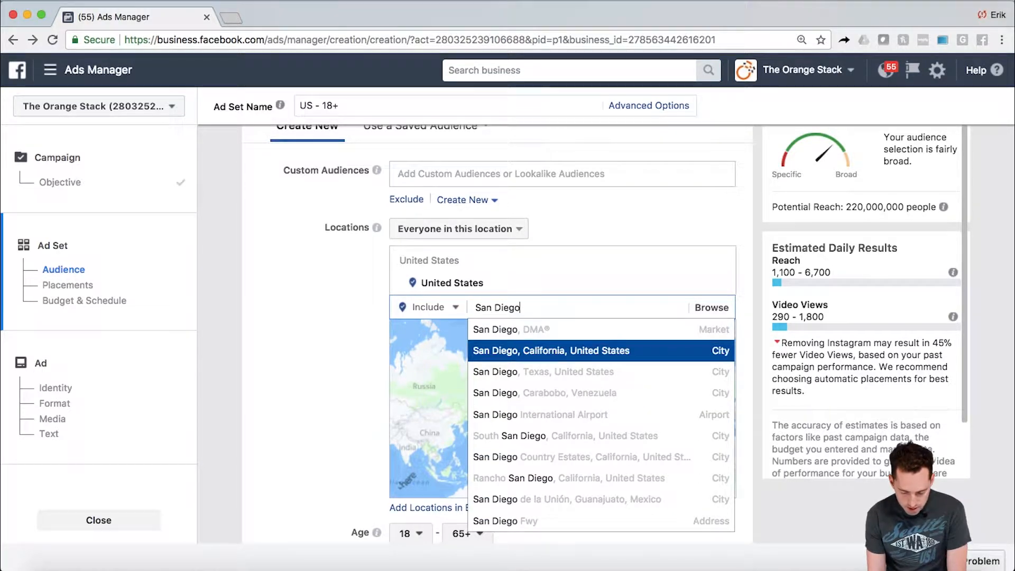
pyautogui.press('Return')
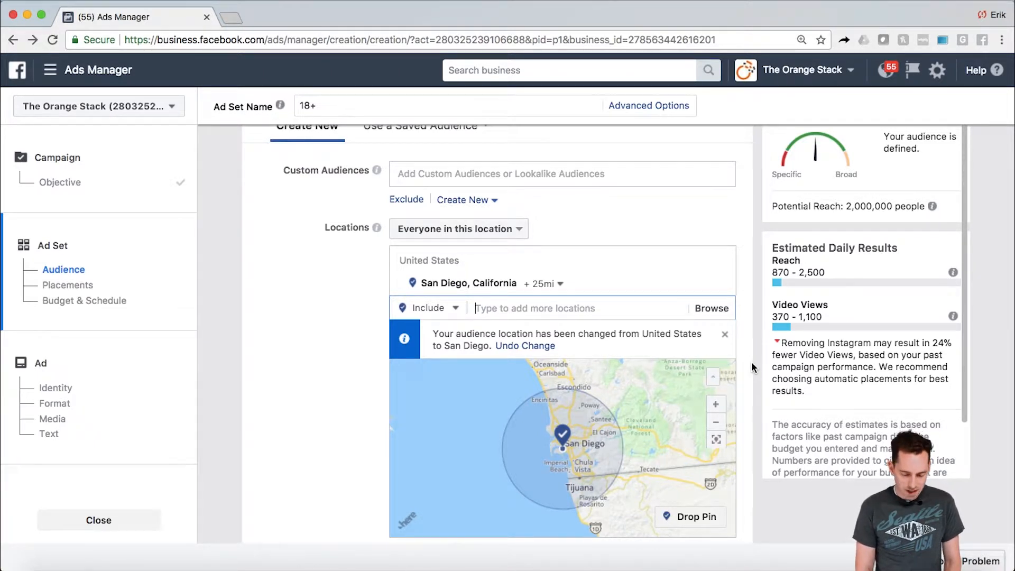
# - Set the radius around San Diego to 15 miles
pyautogui.scroll(-3, 751, 362)
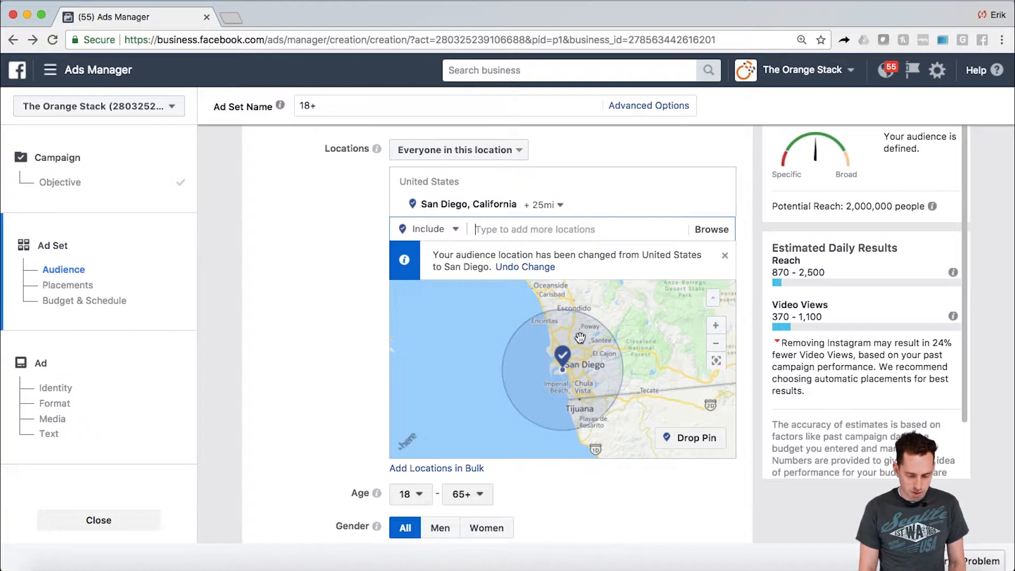
pyautogui.click(560, 210)
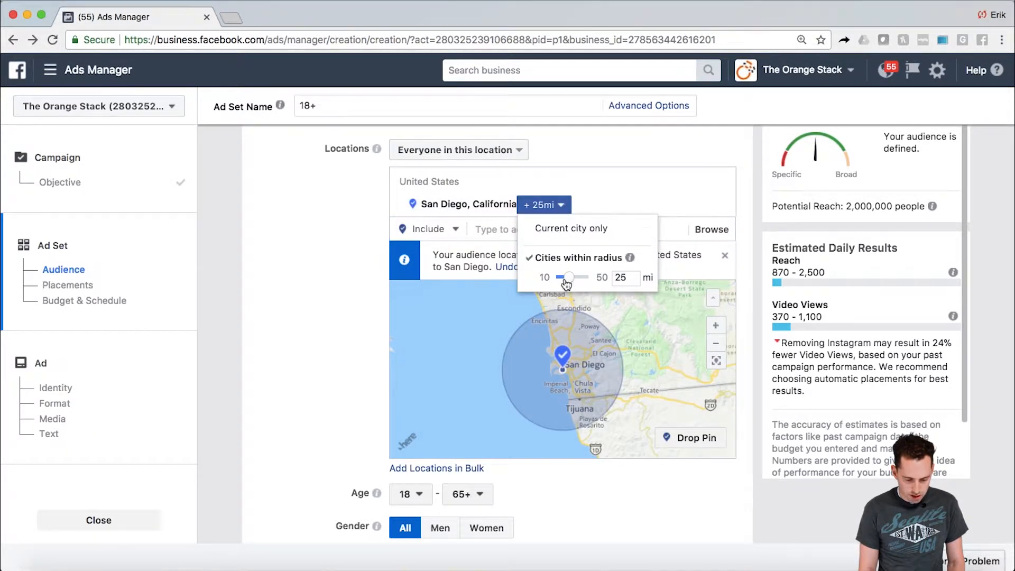
pyautogui.click(632, 280)
pyautogui.press('BackSpace')
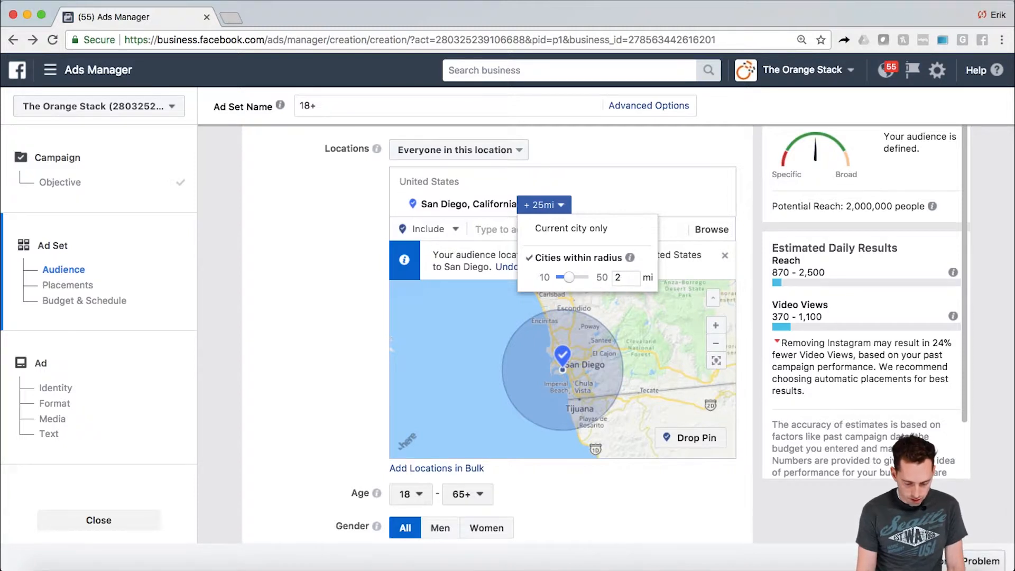
pyautogui.press('BackSpace')
pyautogui.write('15')
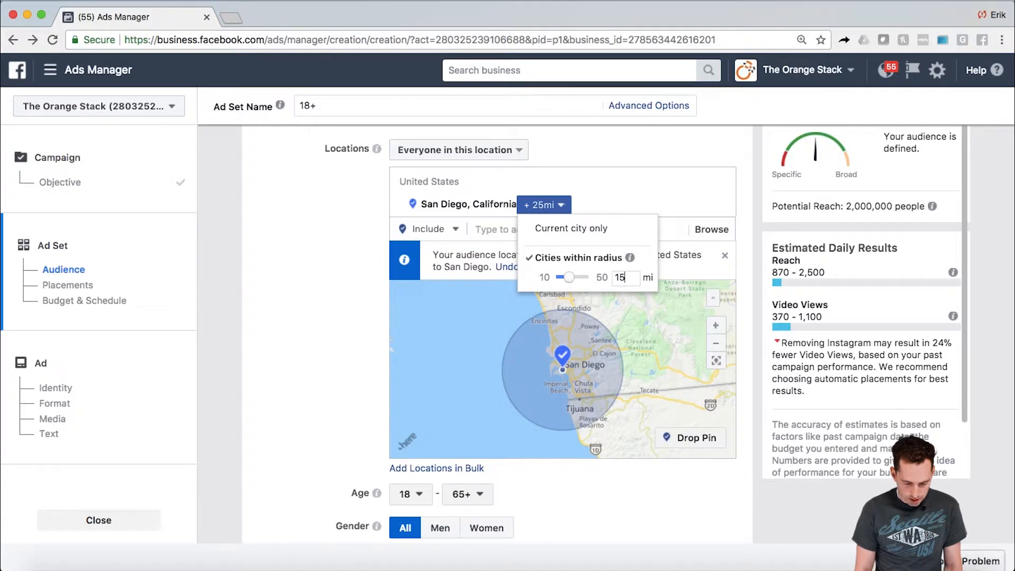
pyautogui.press('Return')
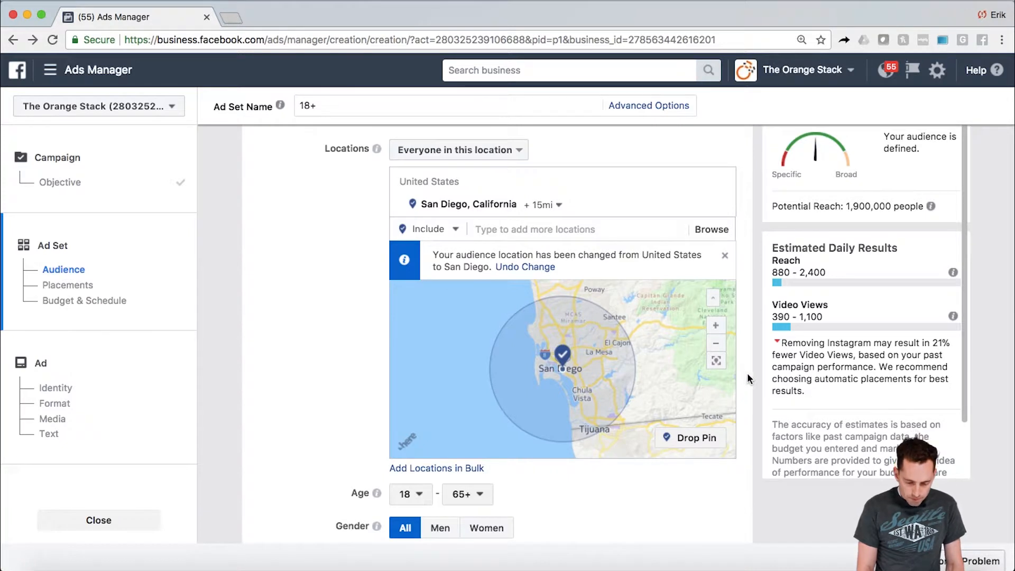
# - Set the audience's minimum age to 30
pyautogui.scroll(-3, 747, 372)
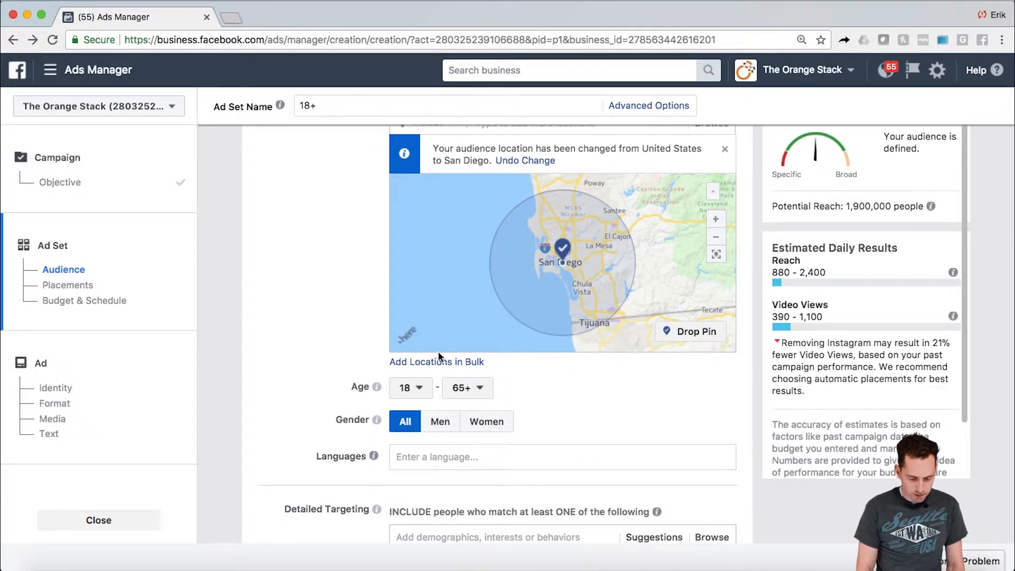
pyautogui.click(426, 398)
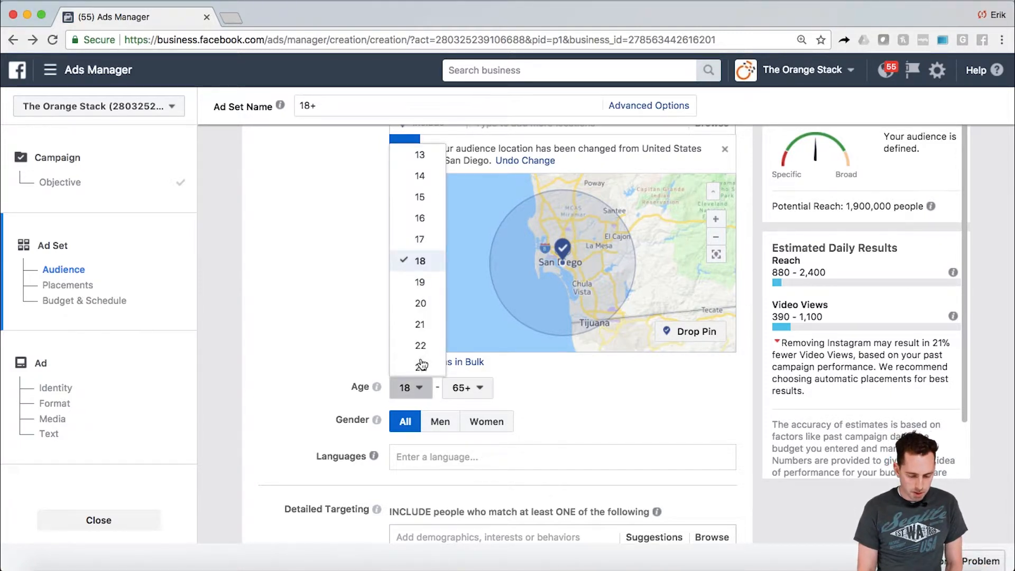
pyautogui.scroll(-2, 420, 339)
pyautogui.scroll(-1, 420, 339)
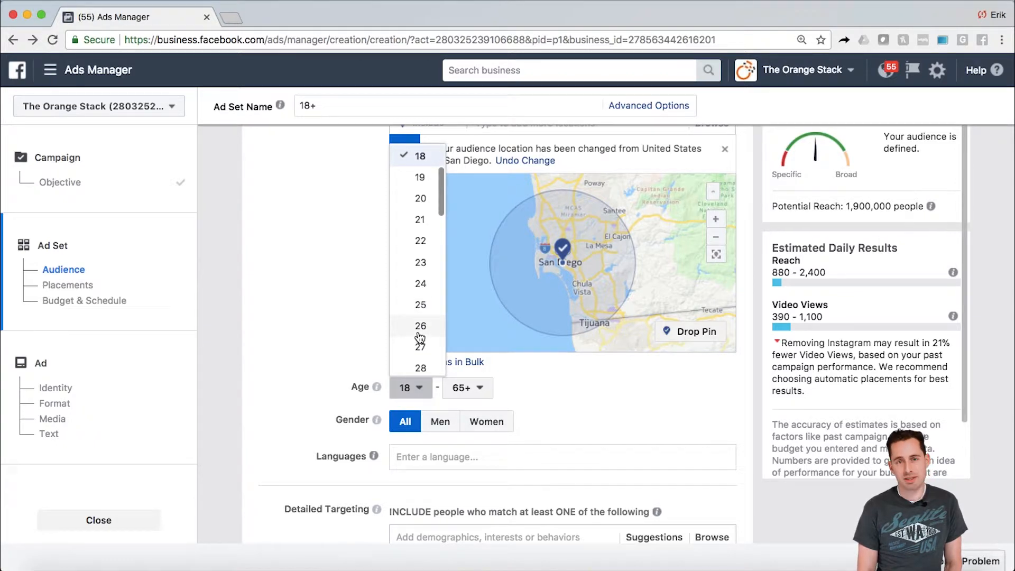
pyautogui.scroll(-3, 420, 337)
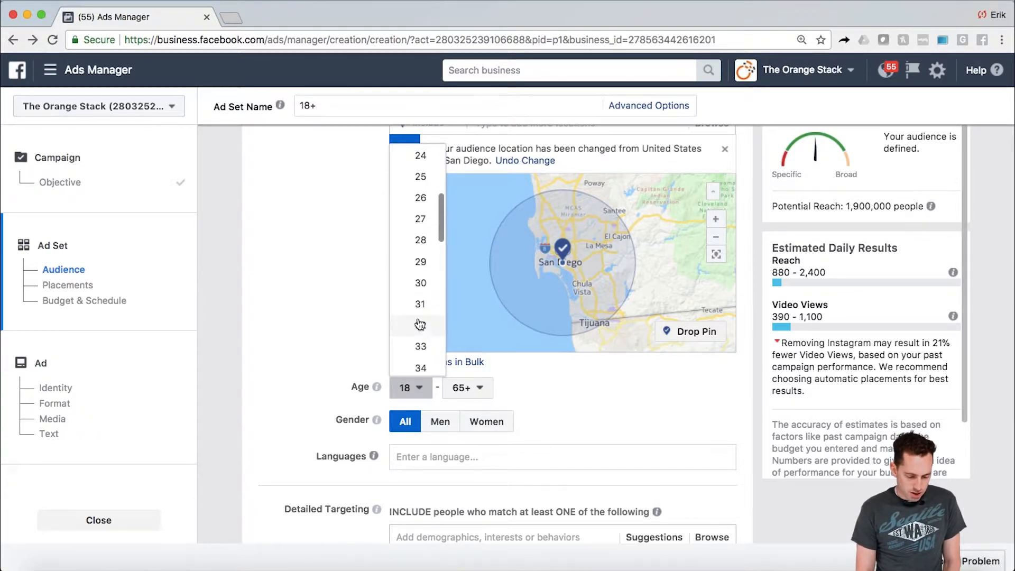
pyautogui.click(418, 283)
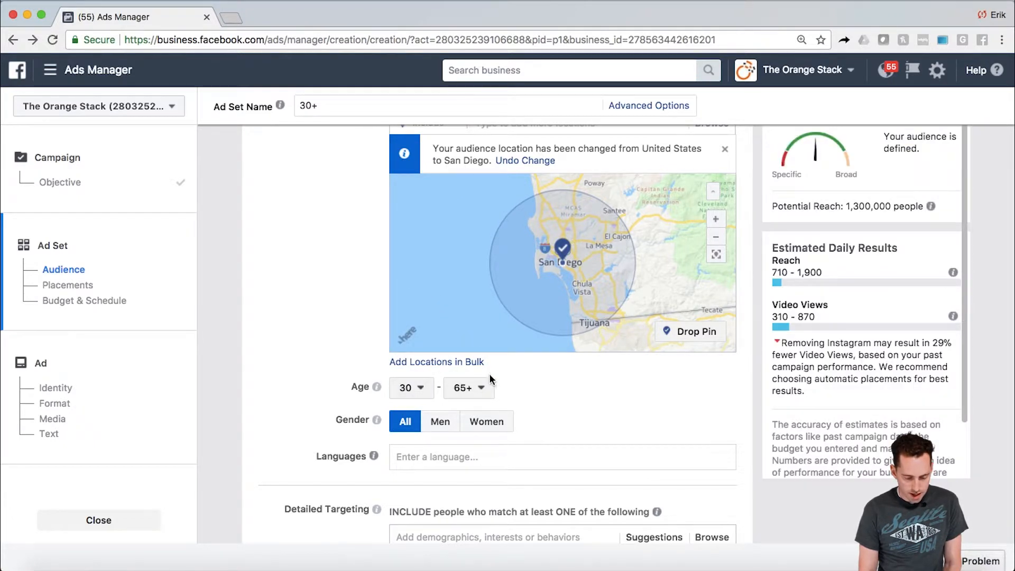
# - Set the audience's maximum age to 40
pyautogui.click(481, 388)
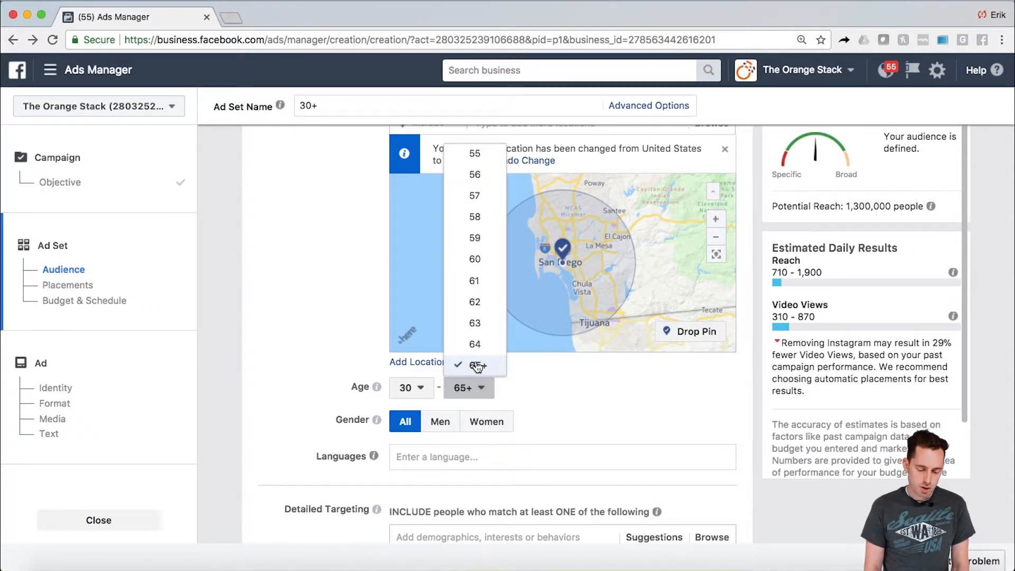
pyautogui.scroll(3, 475, 318)
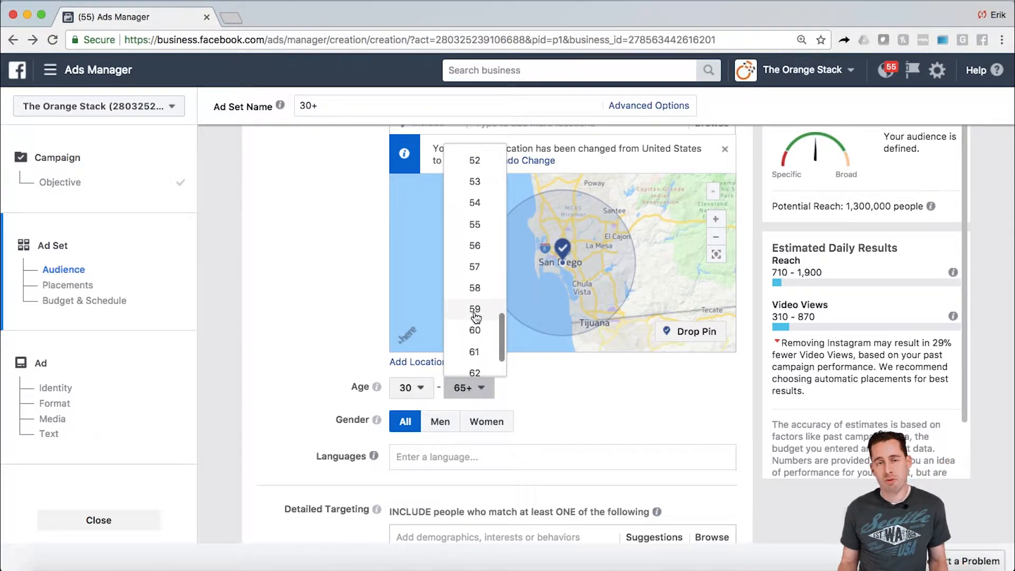
pyautogui.scroll(5, 476, 317)
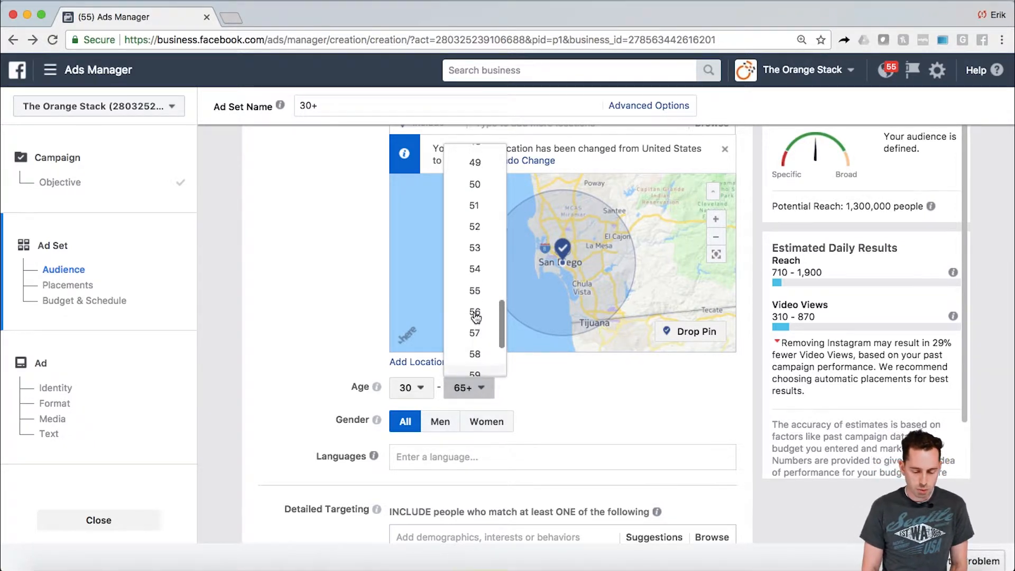
pyautogui.scroll(6, 476, 318)
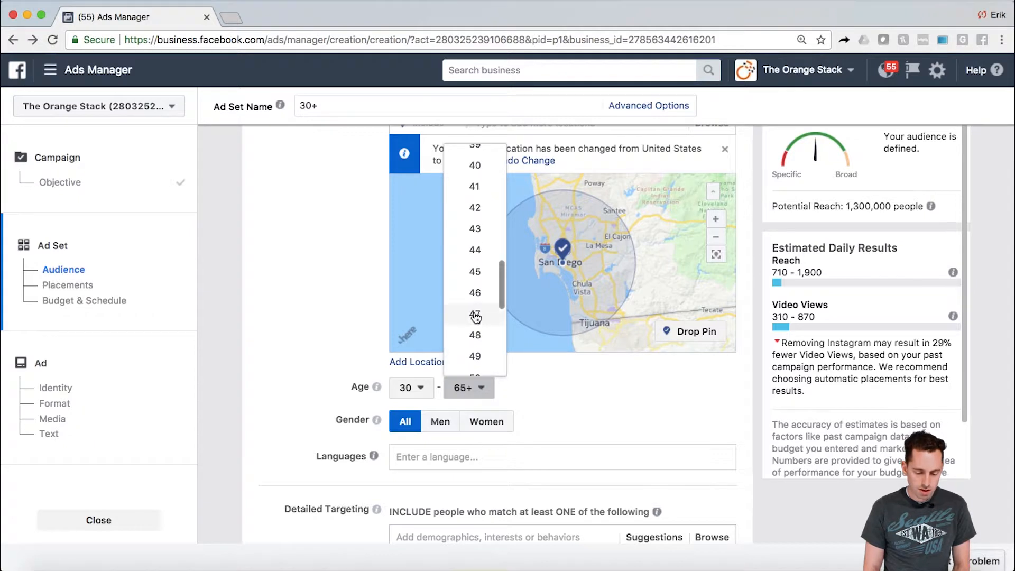
pyautogui.scroll(1, 476, 317)
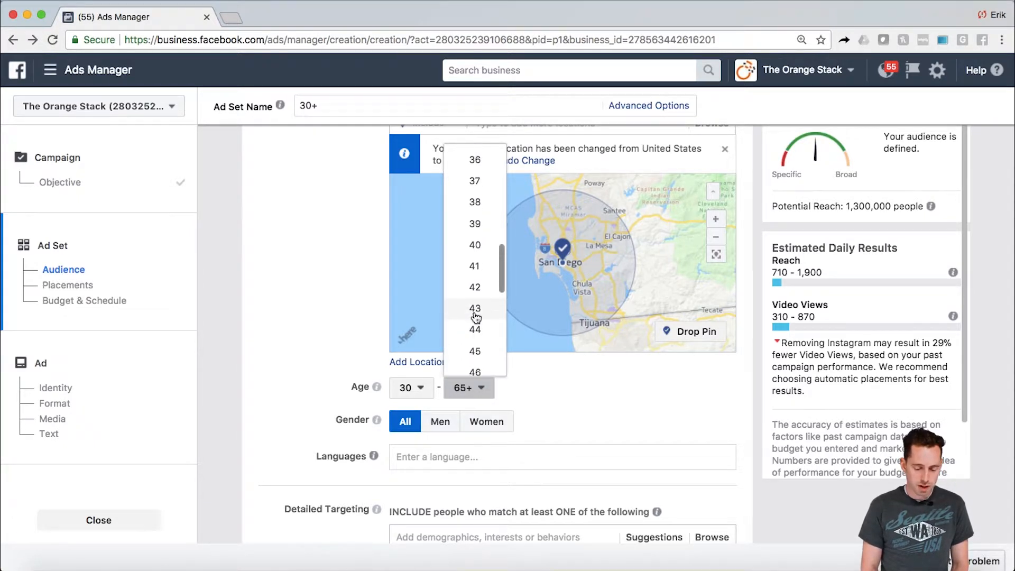
pyautogui.click(474, 247)
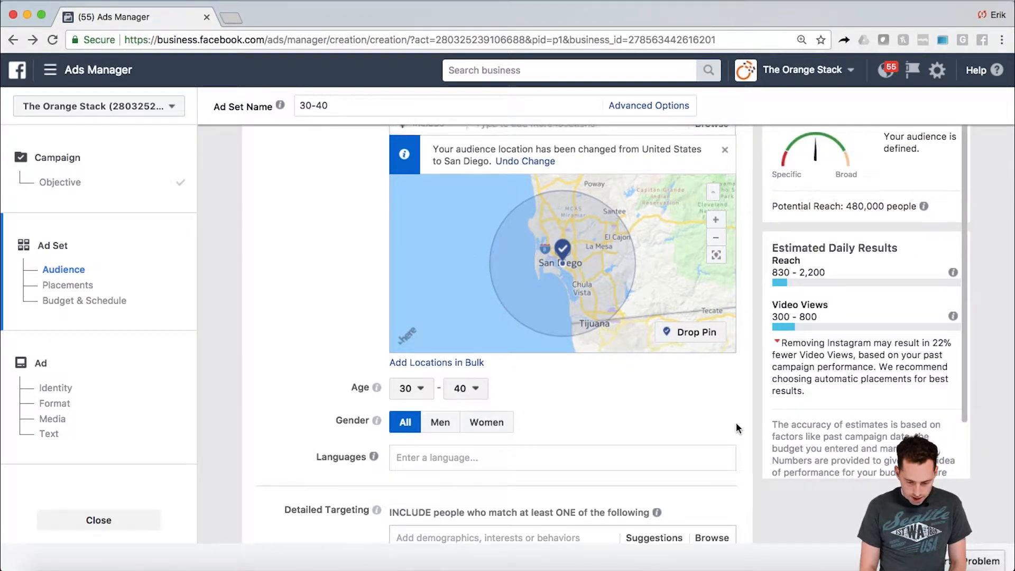
pyautogui.scroll(2, 736, 422)
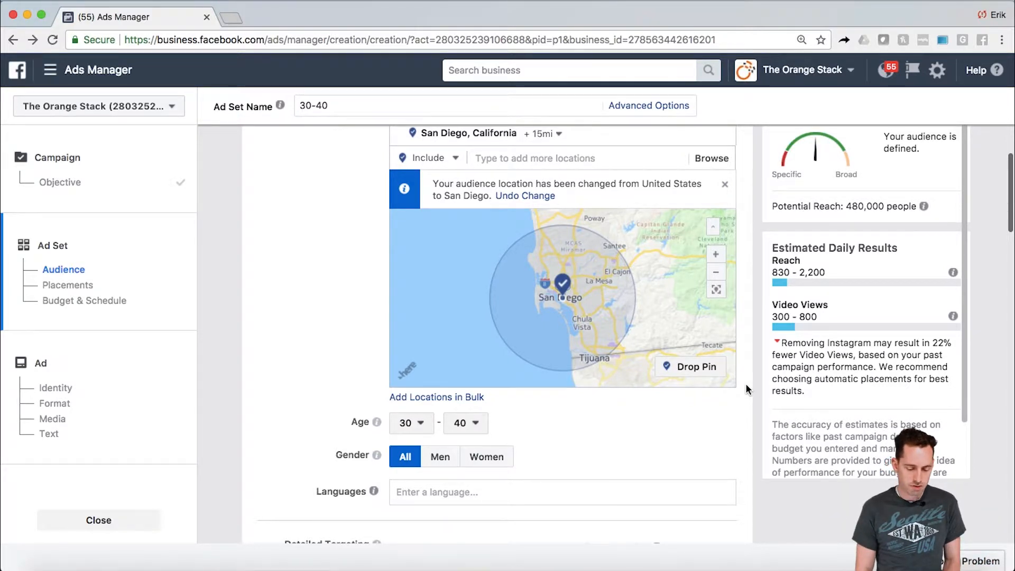
pyautogui.scroll(-3, 745, 383)
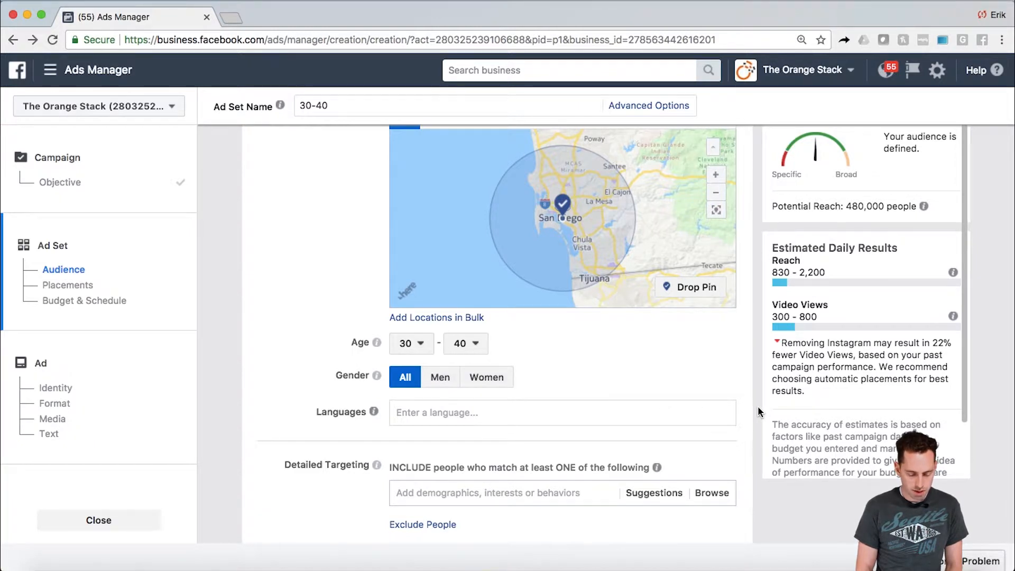
pyautogui.scroll(-3, 757, 405)
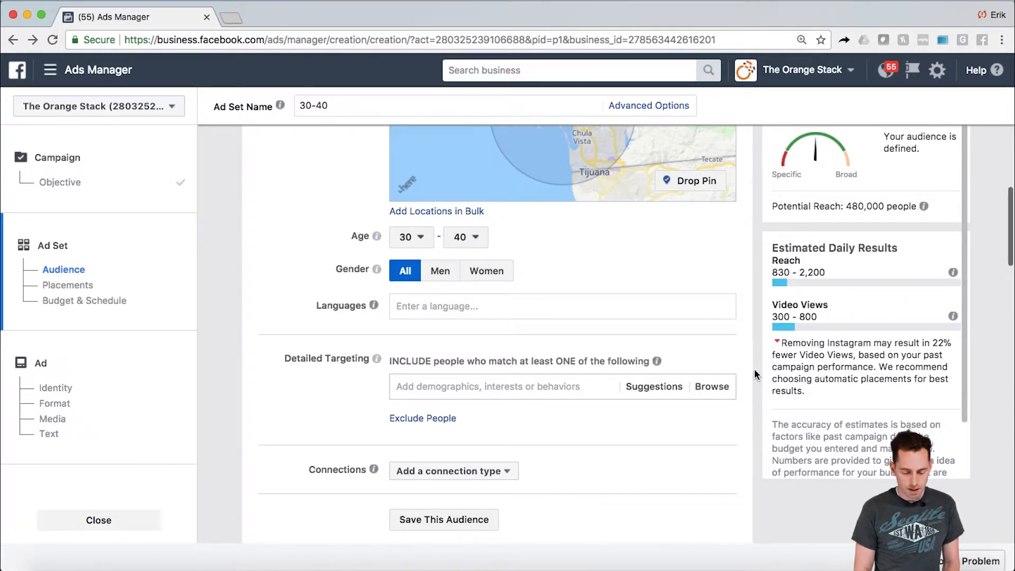
# - Add the First time homebuyer demographic to the audience's included detailed targeting
pyautogui.scroll(-3, 754, 369)
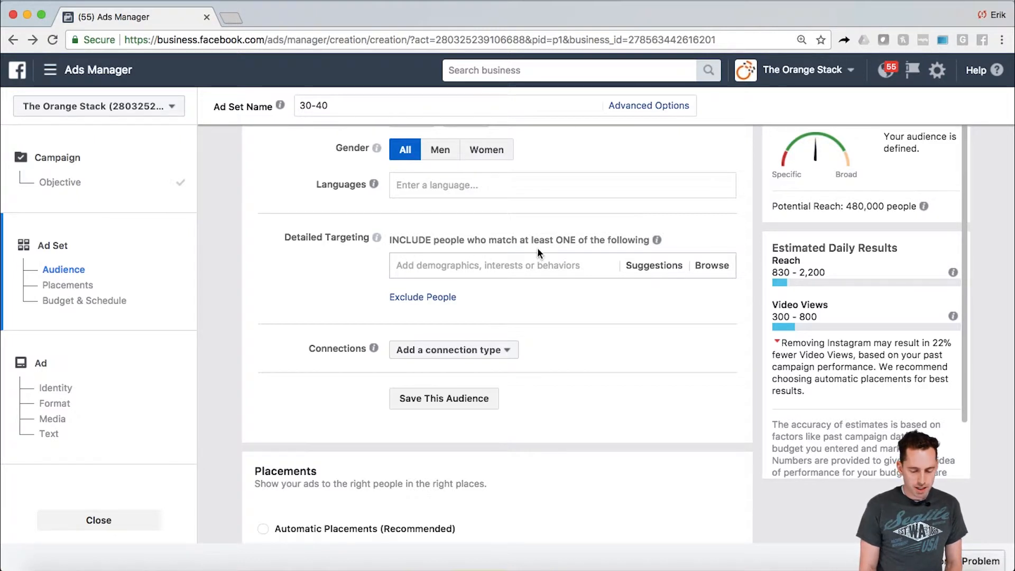
pyautogui.moveTo(658, 242)
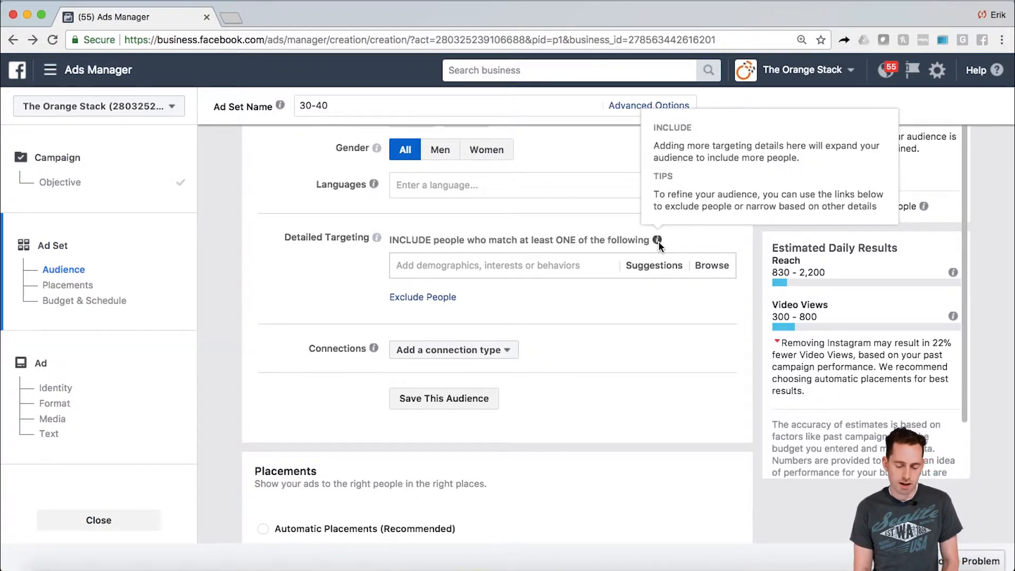
pyautogui.click(556, 264)
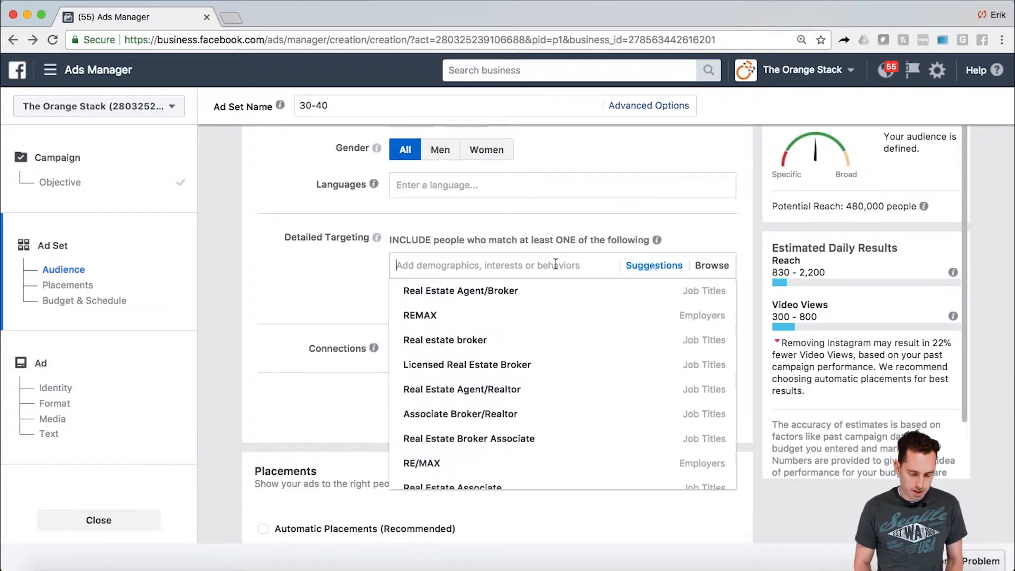
pyautogui.click(381, 262)
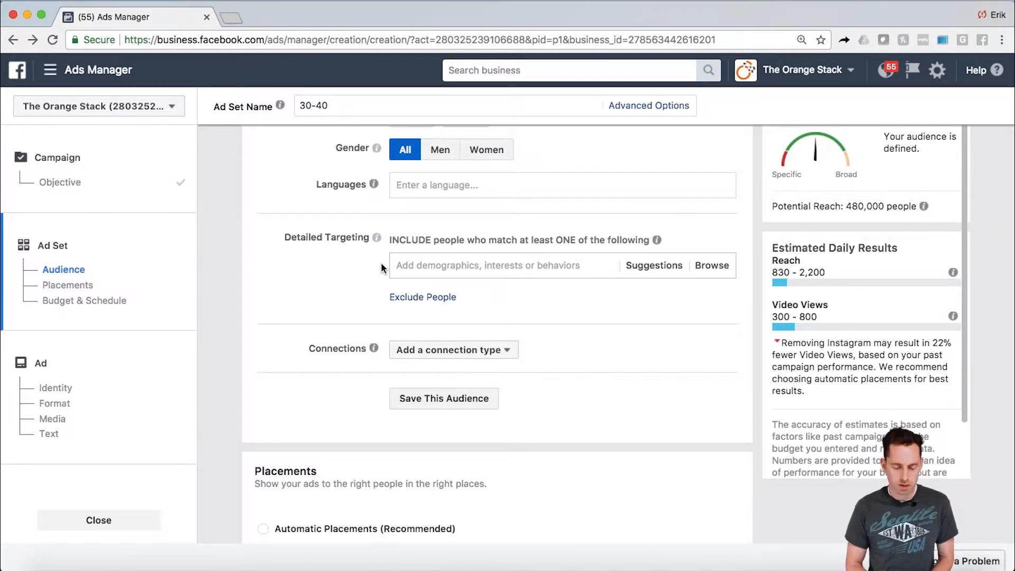
pyautogui.click(411, 266)
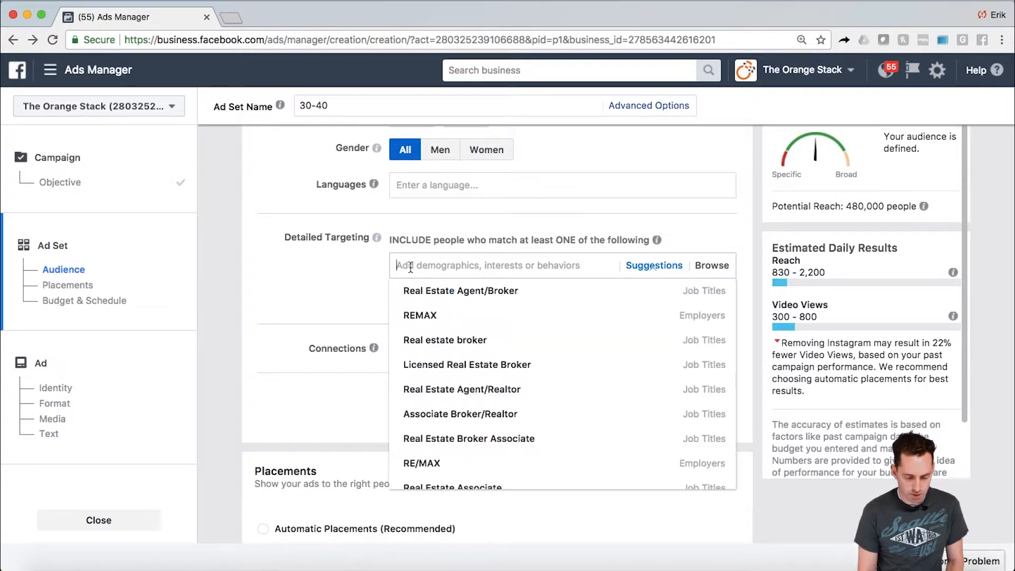
pyautogui.write('first ')
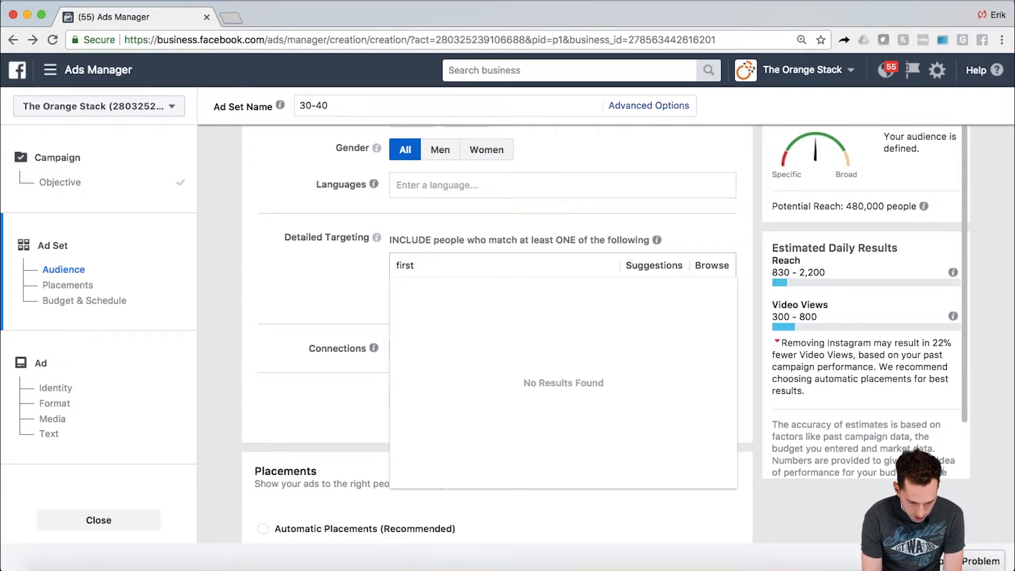
pyautogui.write('time')
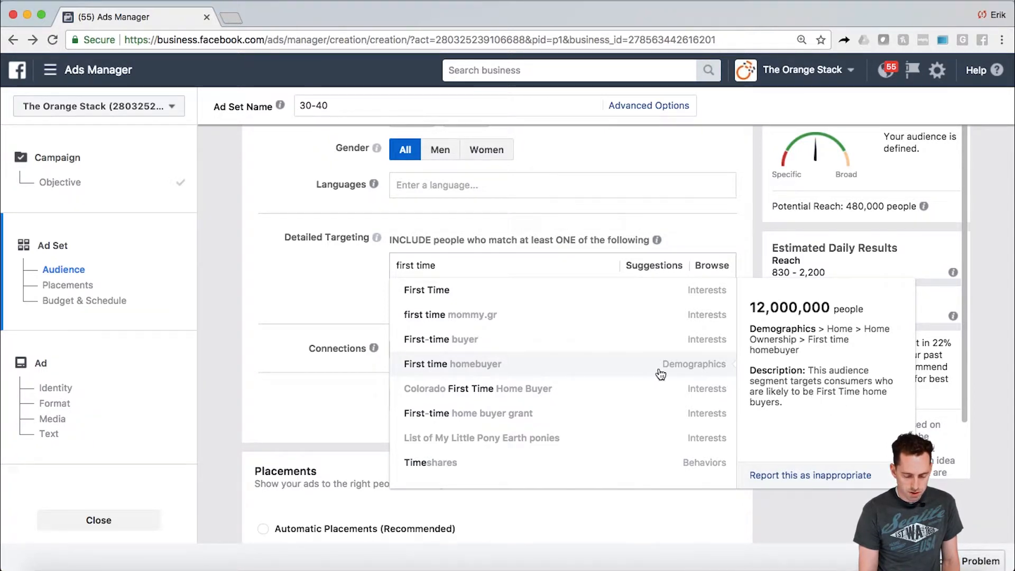
pyautogui.click(626, 371)
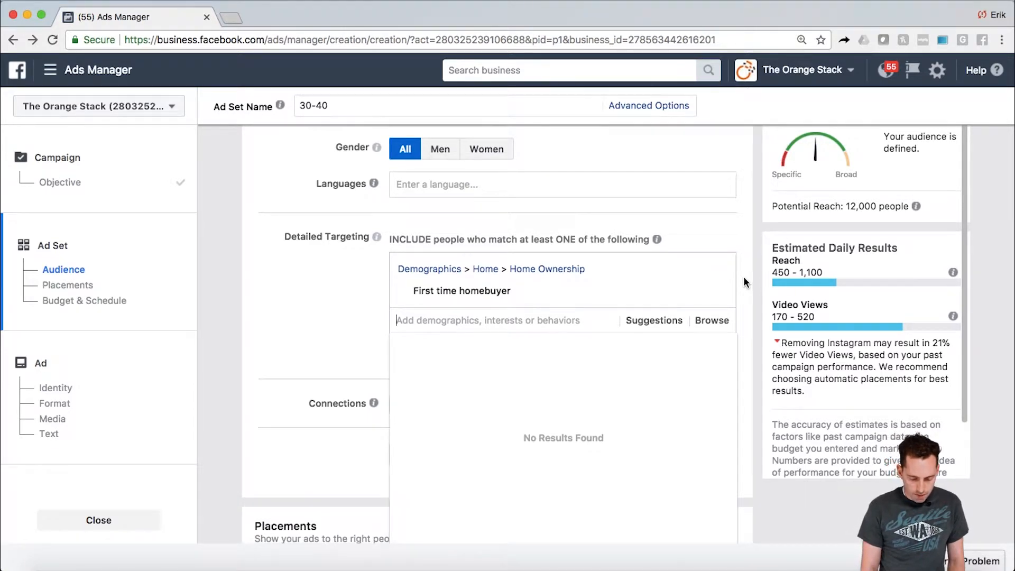
# - Review the ad set's placements and its budget and schedule settings
pyautogui.scroll(-2, 743, 276)
pyautogui.scroll(-5, 744, 276)
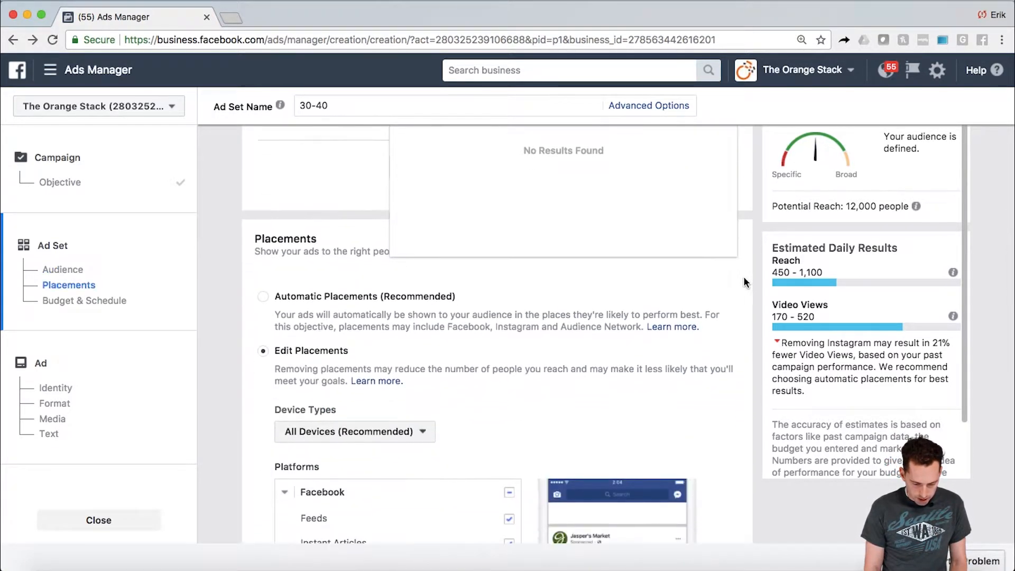
pyautogui.scroll(-8, 744, 277)
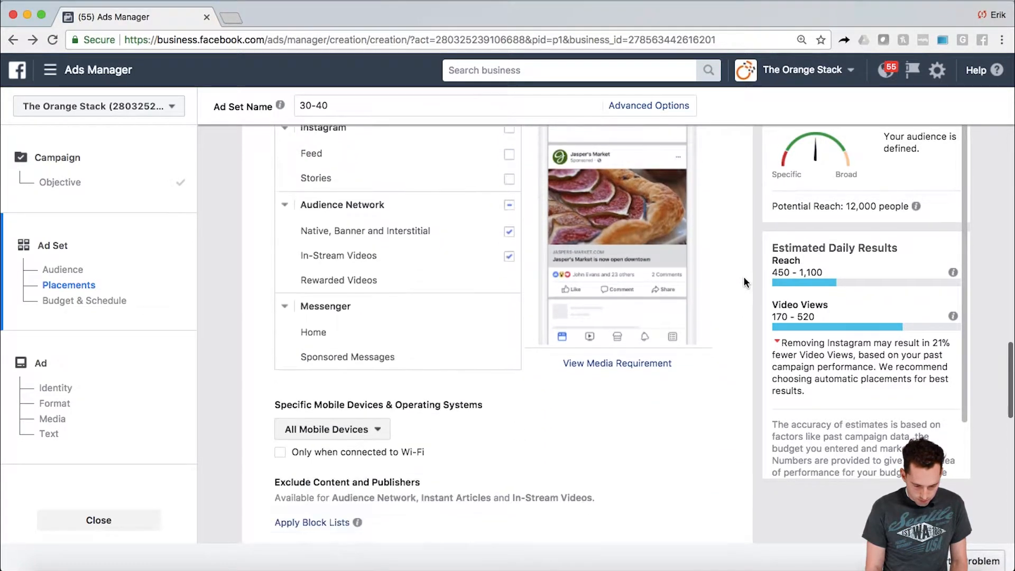
pyautogui.scroll(-4, 744, 277)
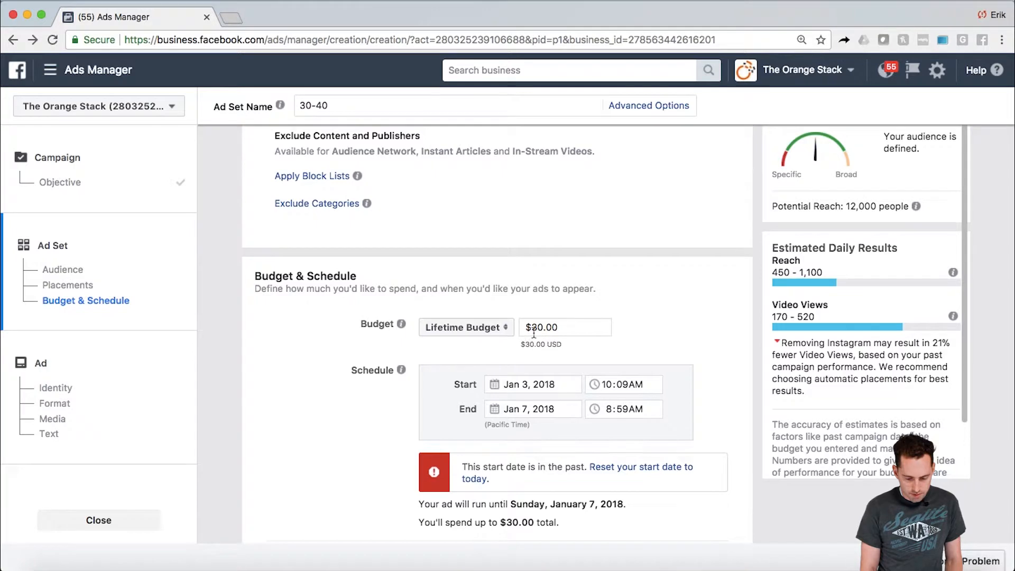
pyautogui.scroll(10, 756, 330)
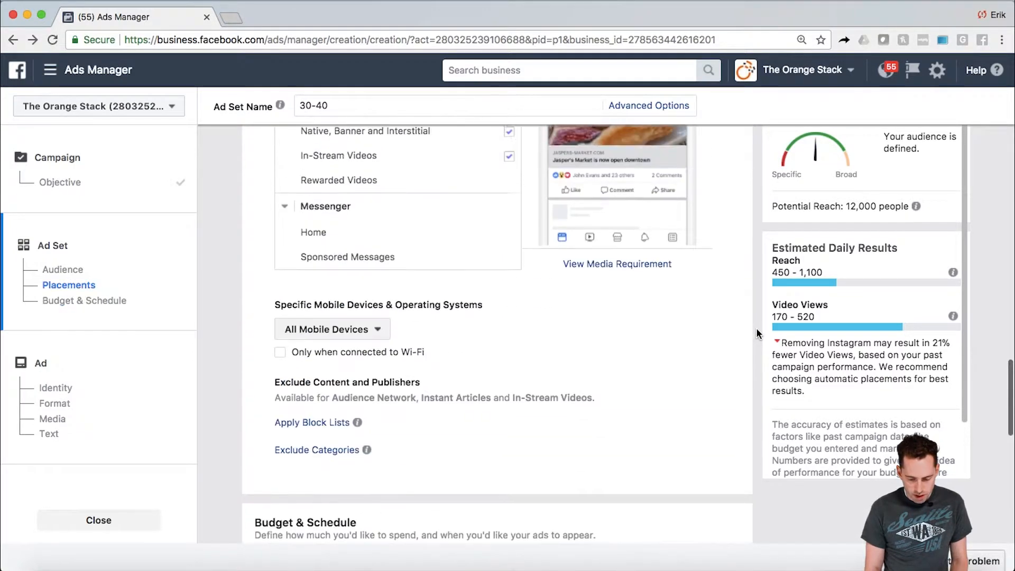
pyautogui.scroll(10, 757, 330)
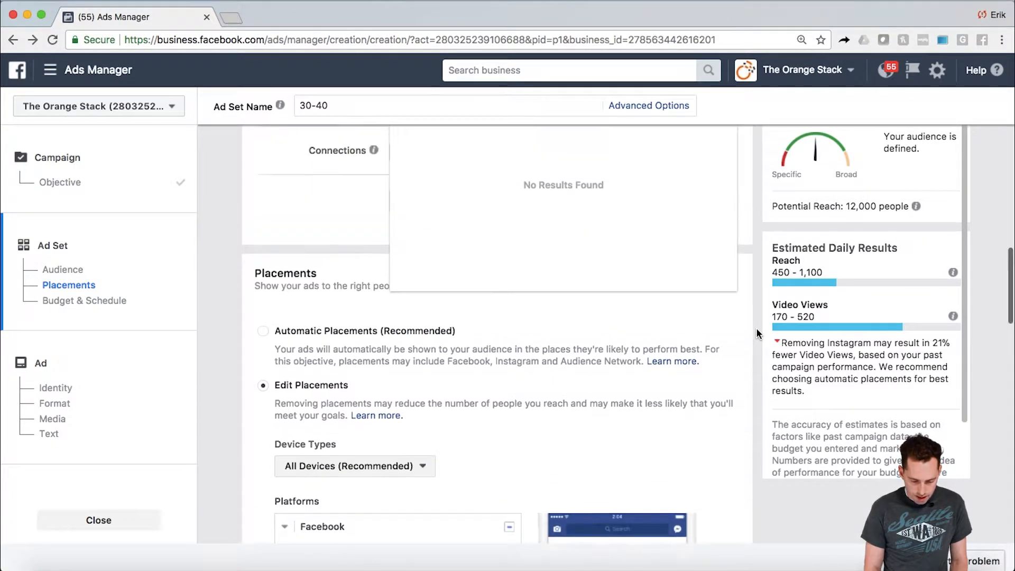
pyautogui.scroll(-1, 756, 332)
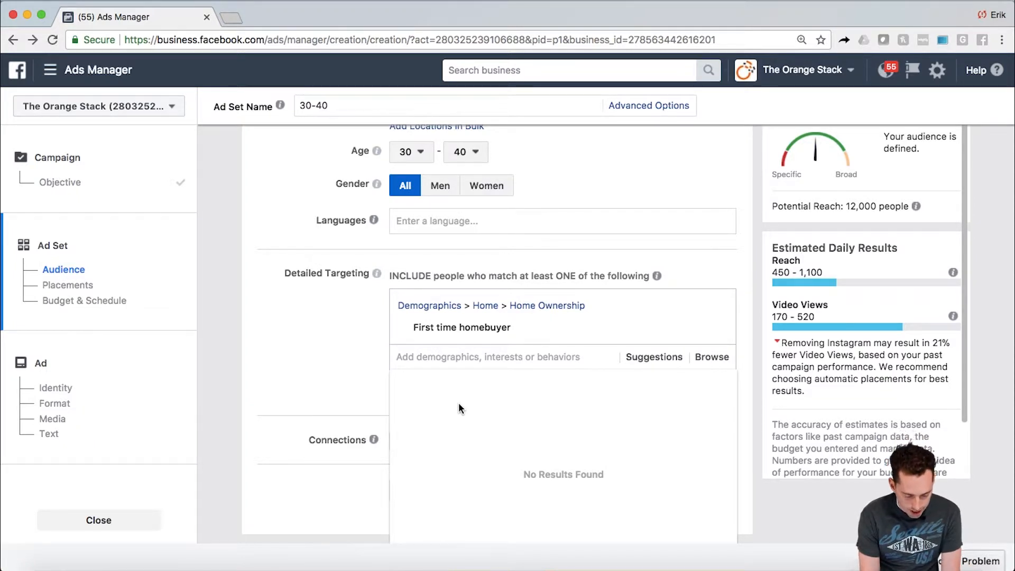
# - Add the Renters demographic under Home Ownership to the included detailed targeting
pyautogui.write('Retner')
pyautogui.press('BackSpace')
pyautogui.press('BackSpace')
pyautogui.press('BackSpace')
pyautogui.press('BackSpace')
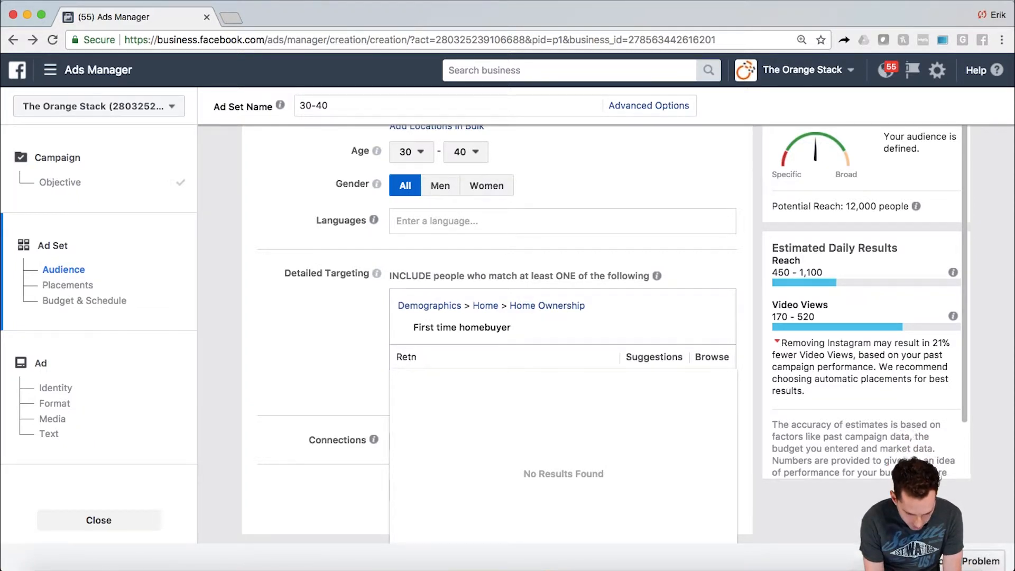
pyautogui.write('nter')
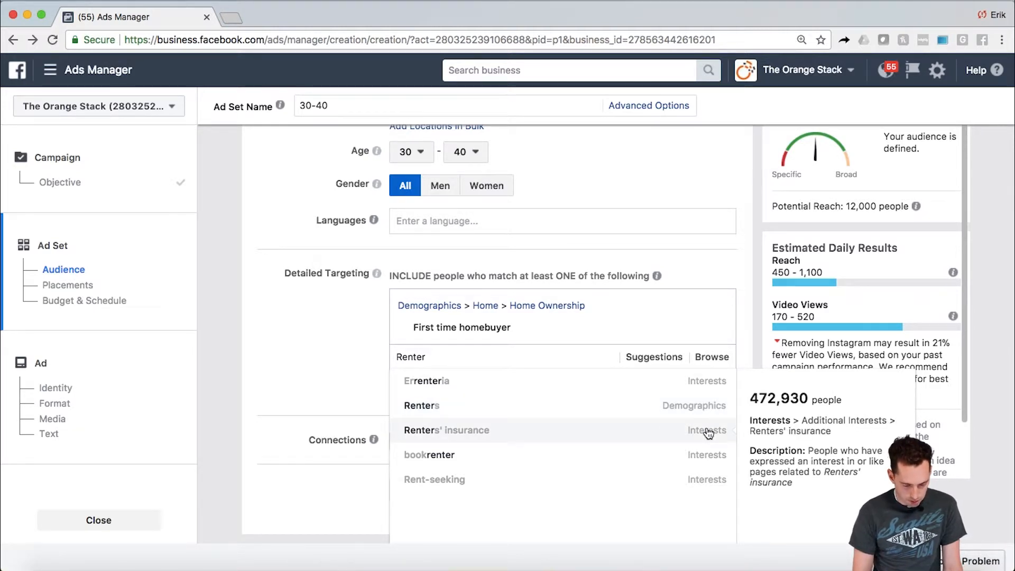
pyautogui.click(624, 405)
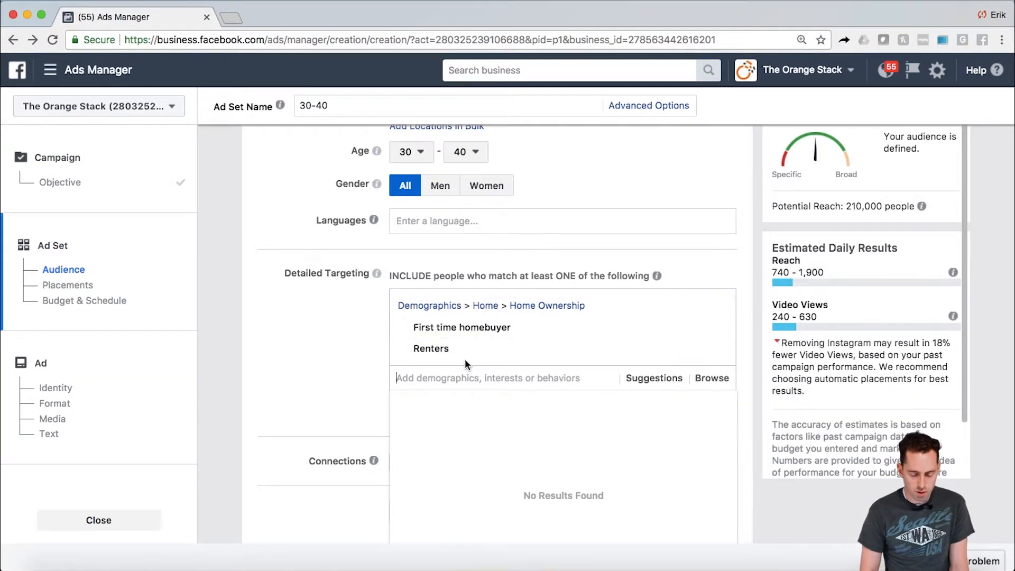
pyautogui.moveTo(458, 351)
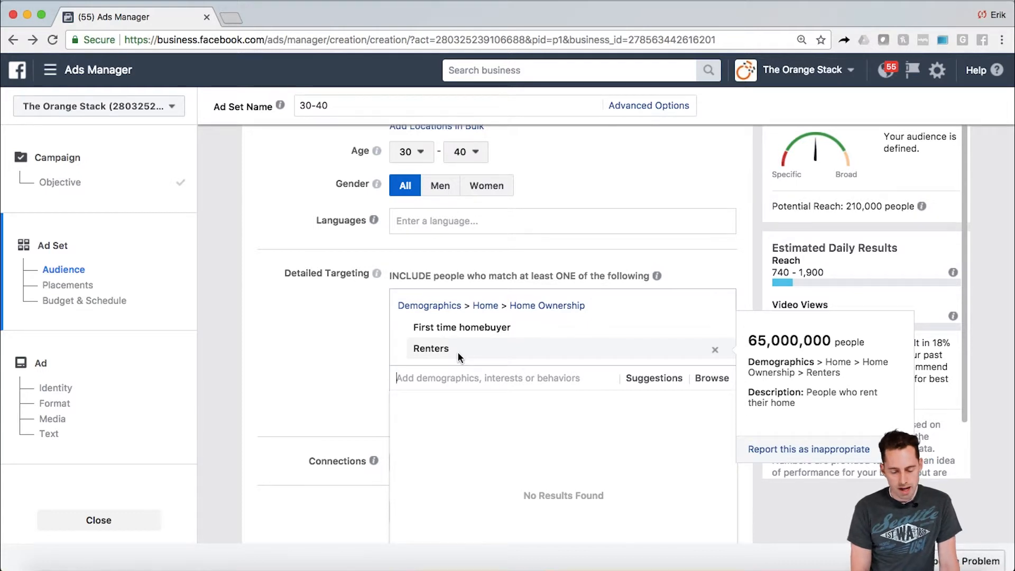
pyautogui.moveTo(455, 328)
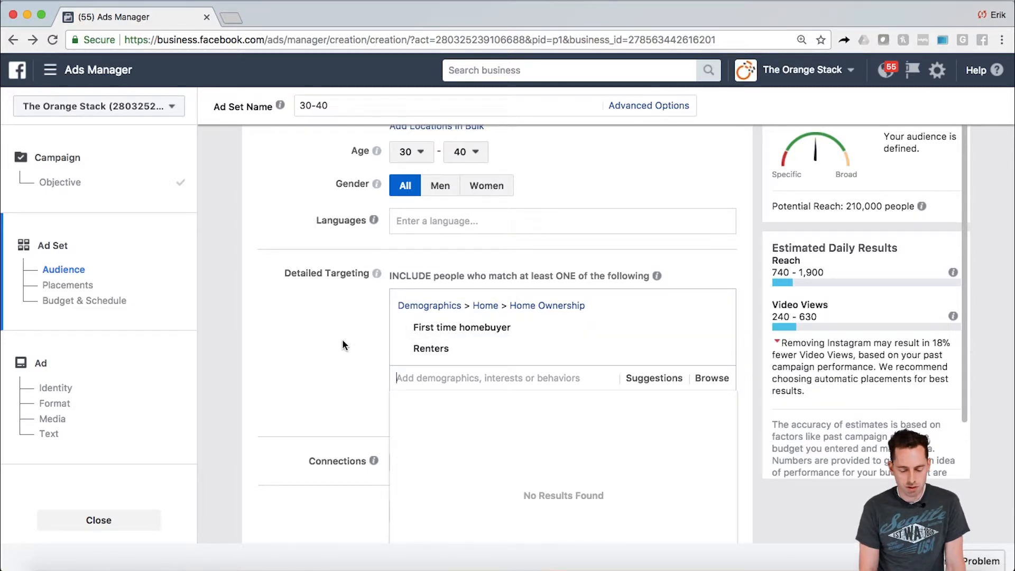
pyautogui.click(367, 363)
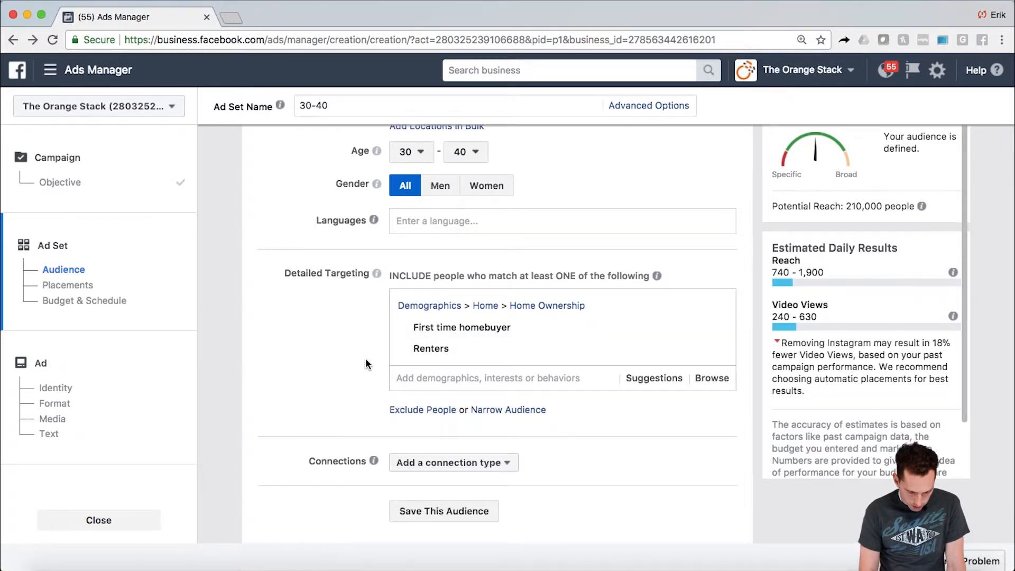
# - Narrow the audience to people who must also match the Golf interest
pyautogui.scroll(-2, 367, 364)
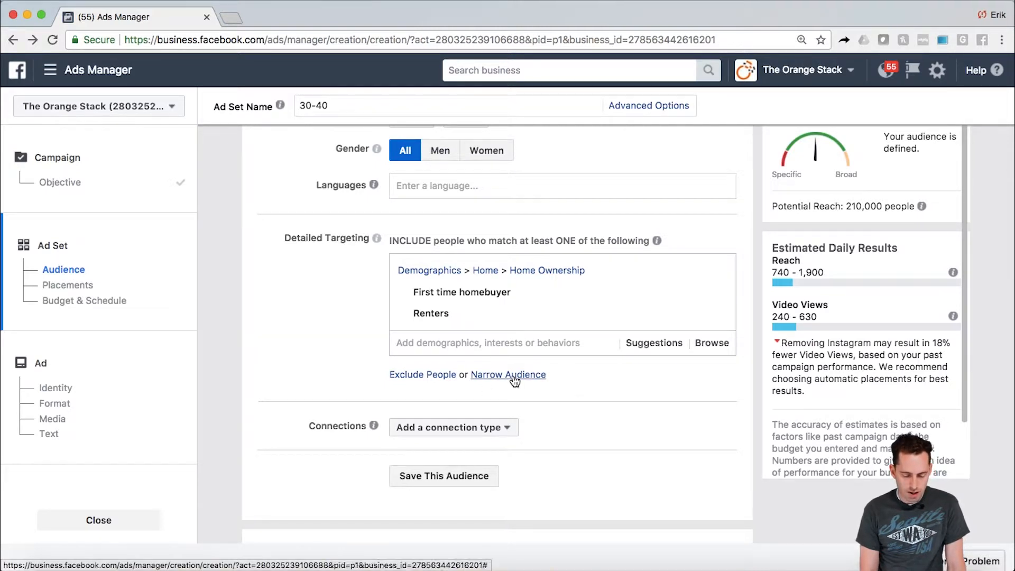
pyautogui.click(512, 376)
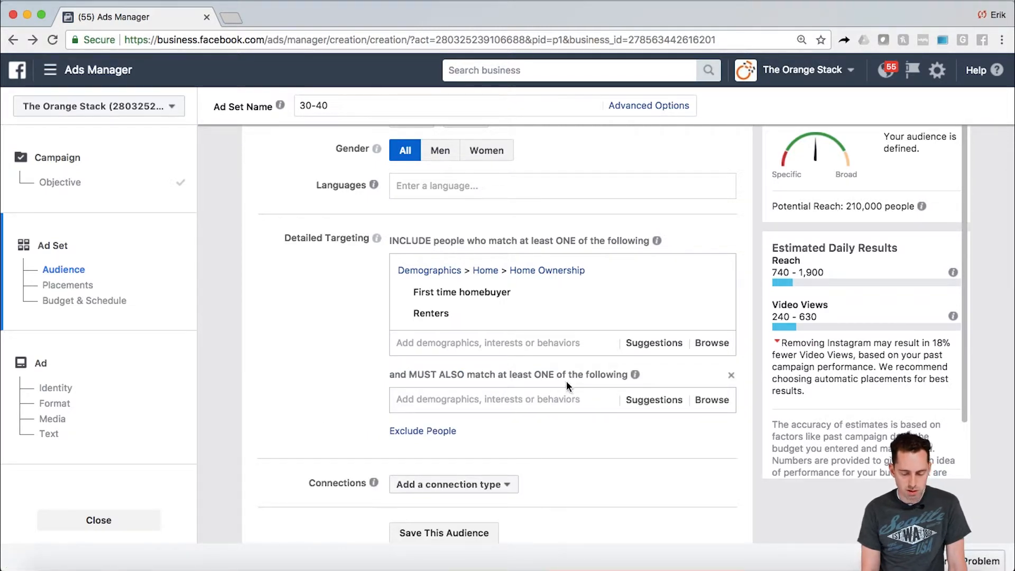
pyautogui.click(512, 403)
pyautogui.write('Golf')
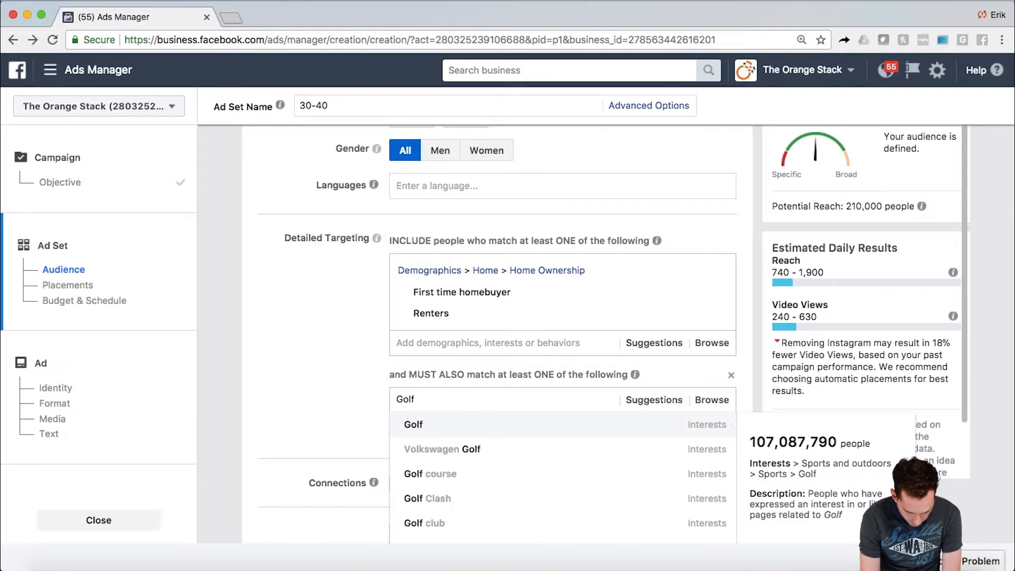
pyautogui.click(495, 429)
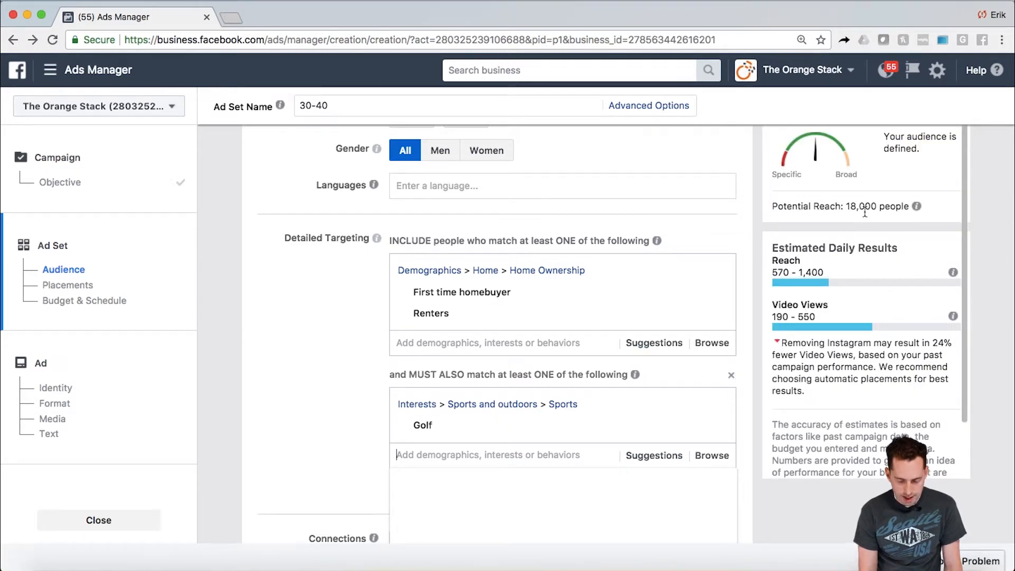
pyautogui.moveTo(497, 309)
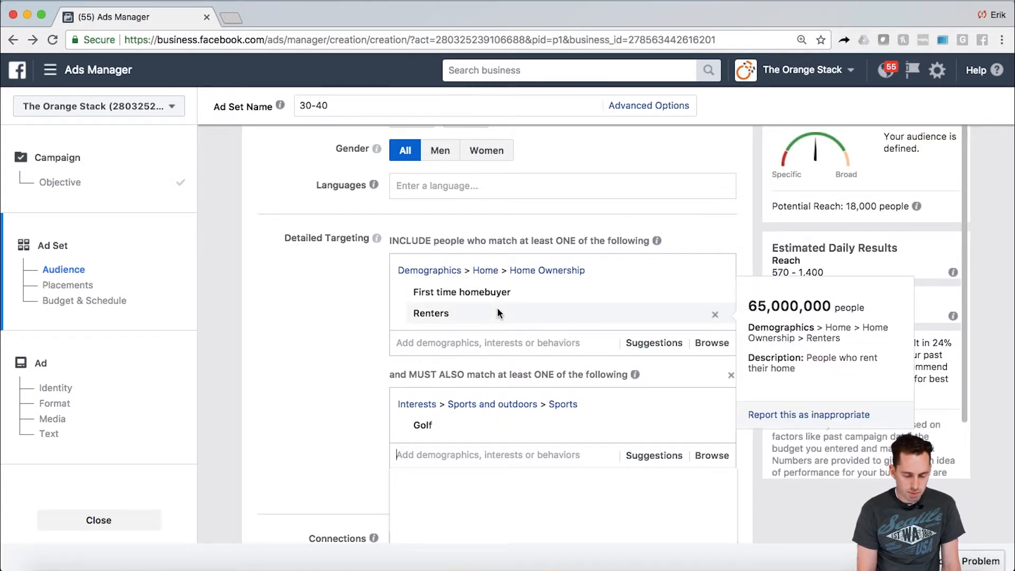
pyautogui.moveTo(465, 296)
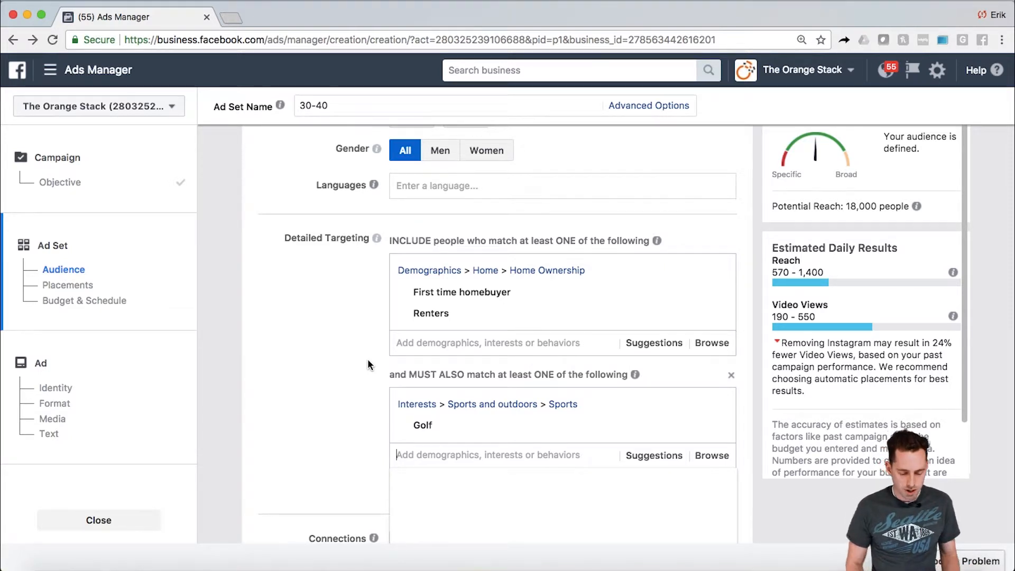
# - Add the income ranges $50,000 - $74,999 and $75,000 - $99,999 to the must-also-match condition alongside Golf
pyautogui.scroll(-3, 309, 300)
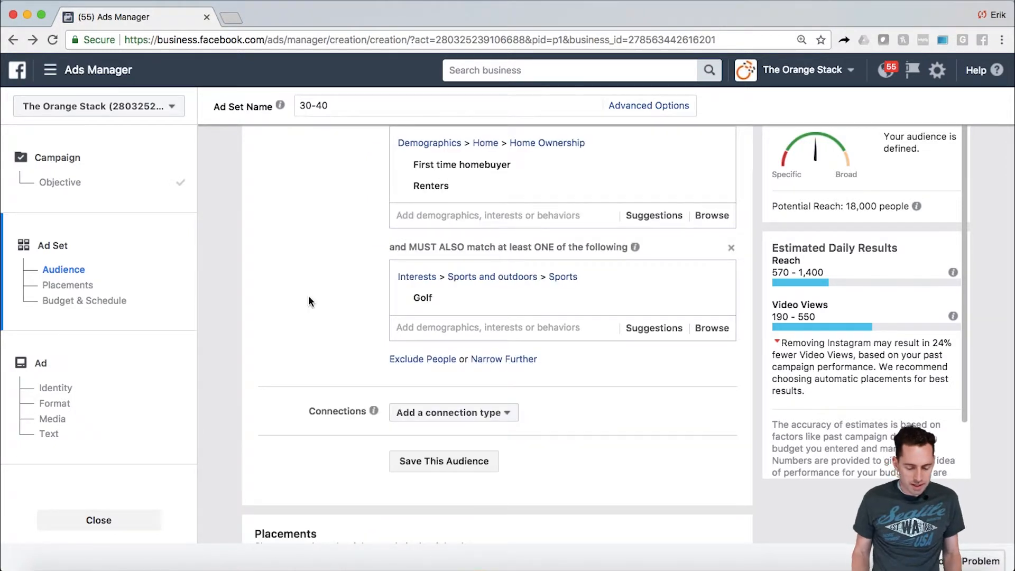
pyautogui.click(424, 327)
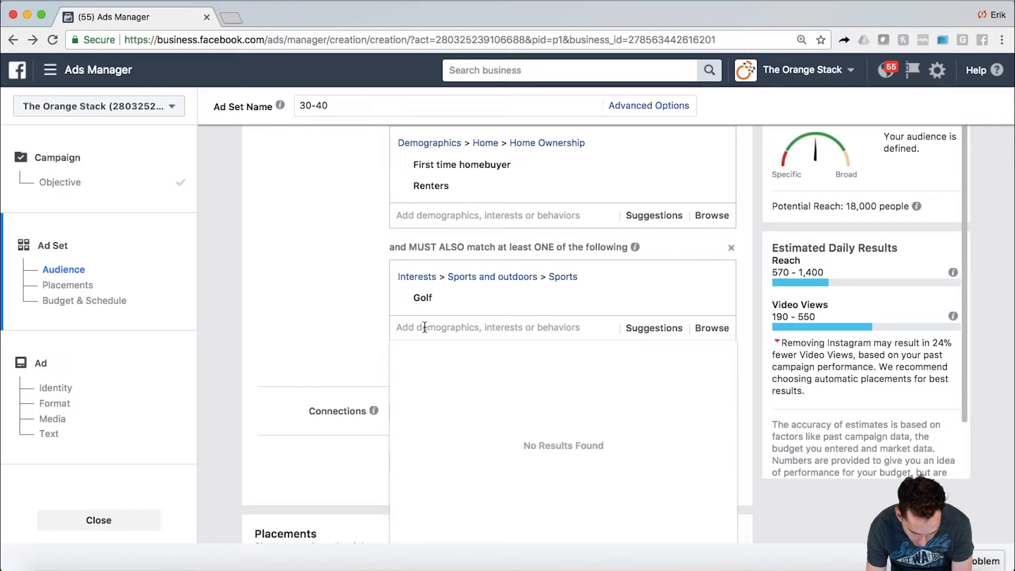
pyautogui.click(383, 303)
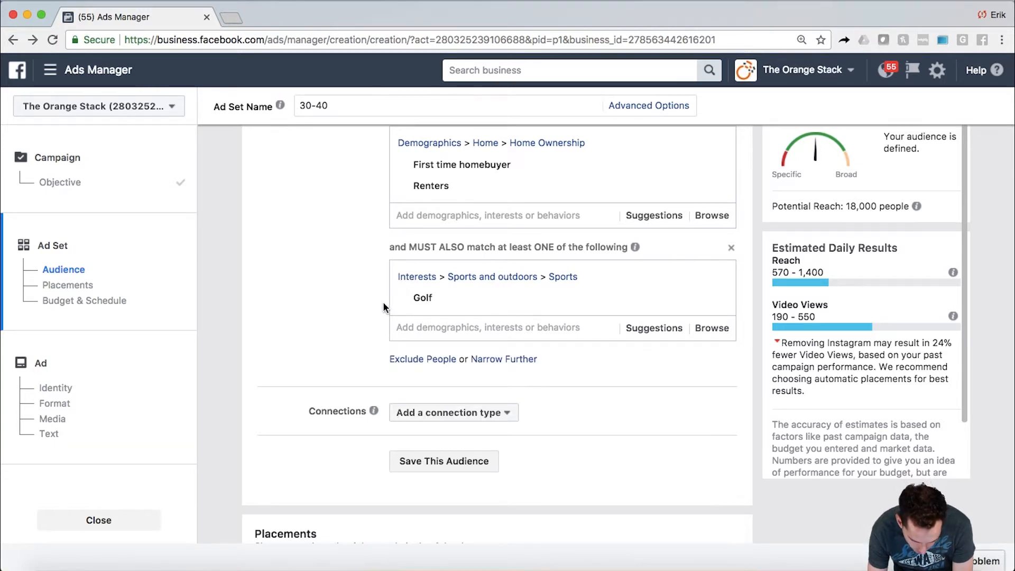
pyautogui.click(428, 325)
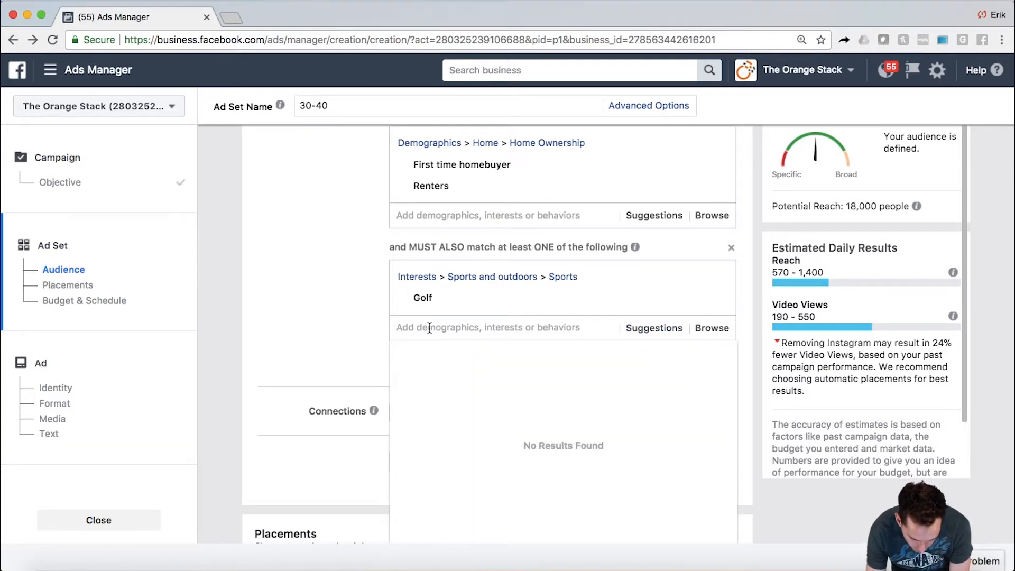
pyautogui.write('Income')
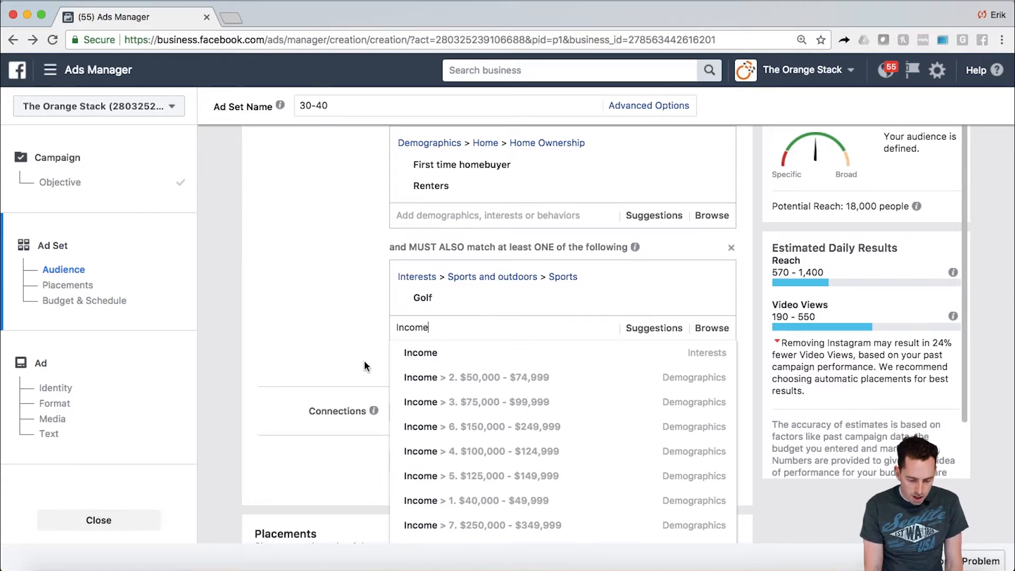
pyautogui.moveTo(453, 378)
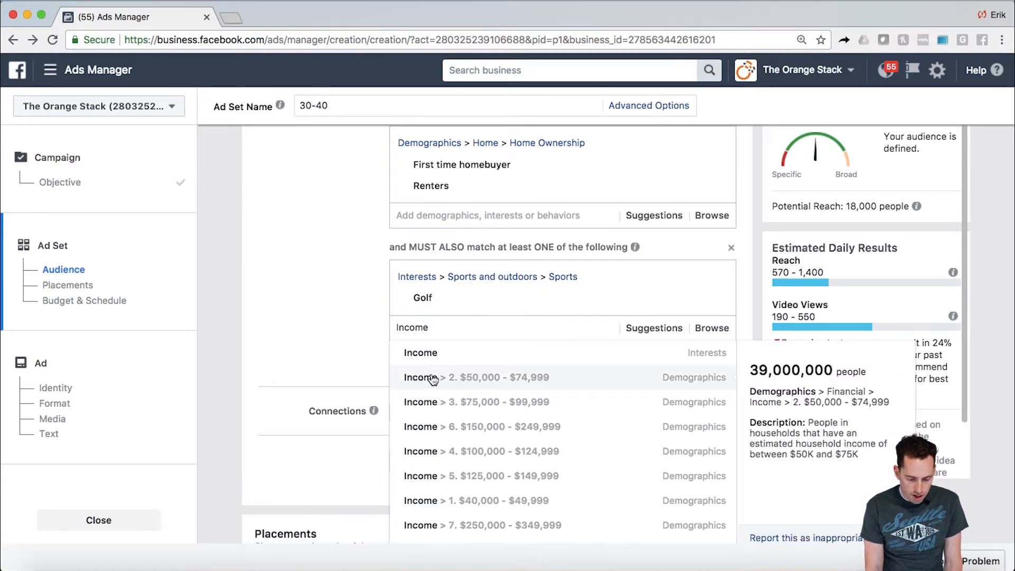
pyautogui.click(486, 379)
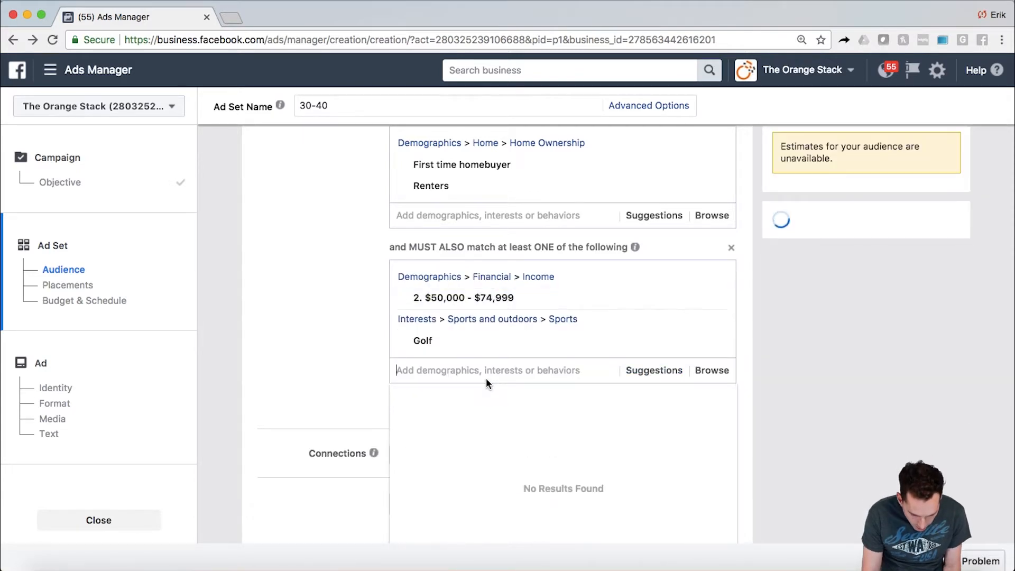
pyautogui.click(655, 373)
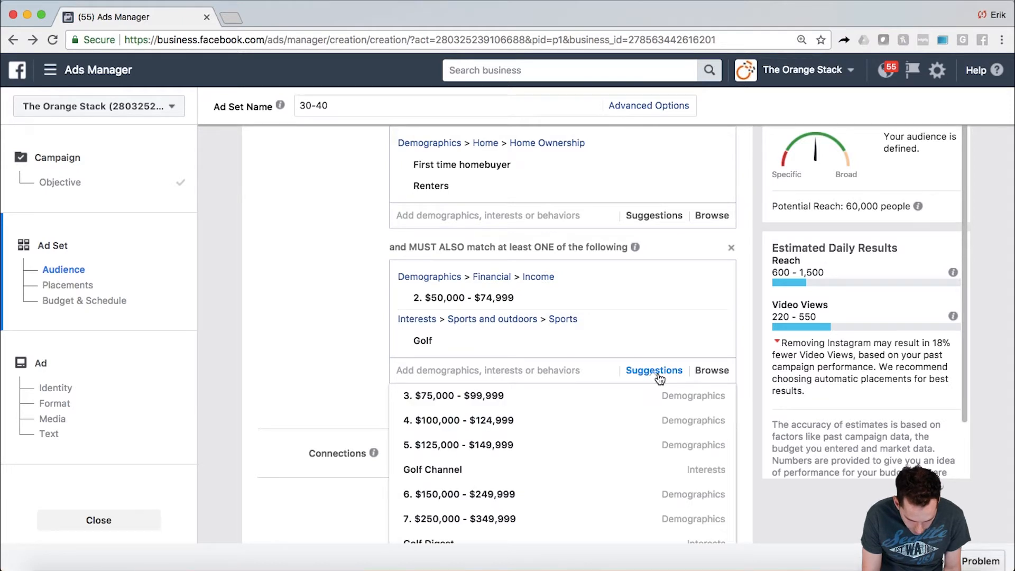
pyautogui.click(520, 400)
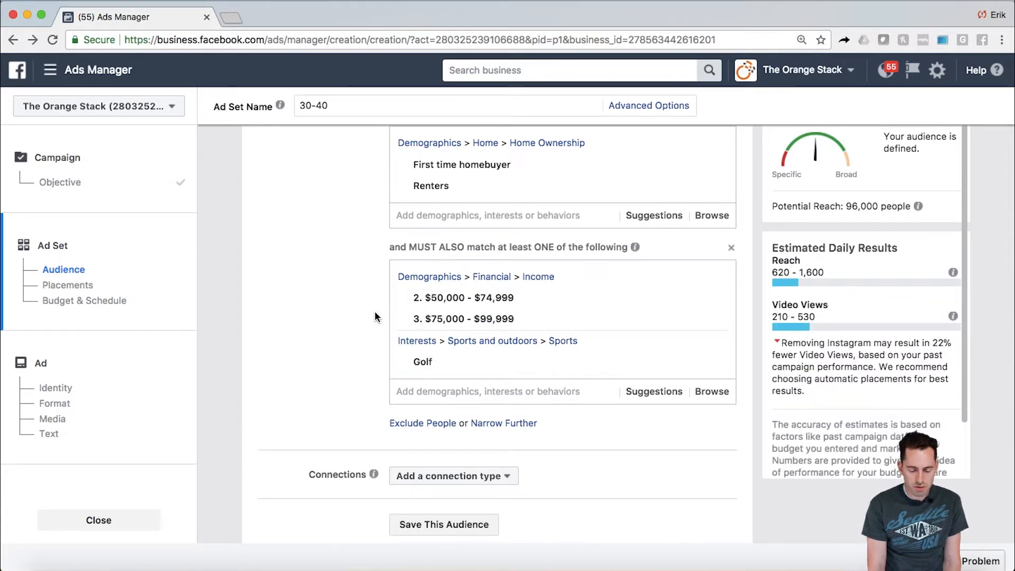
# - Add an exclusion condition to the detailed targeting and exclude the Homeowners demographic under Home Ownership
pyautogui.scroll(1, 374, 313)
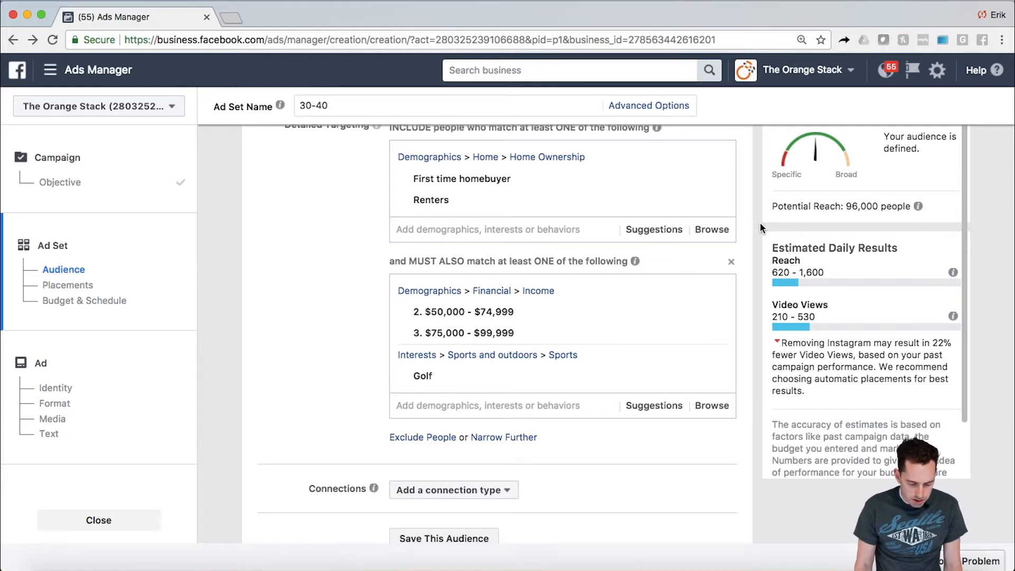
pyautogui.click(434, 442)
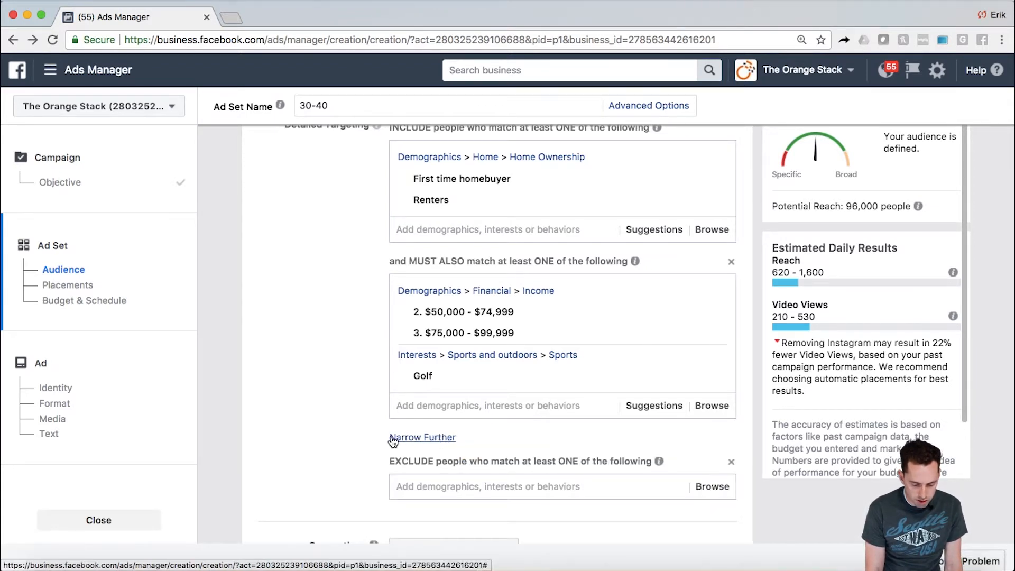
pyautogui.scroll(-2, 347, 434)
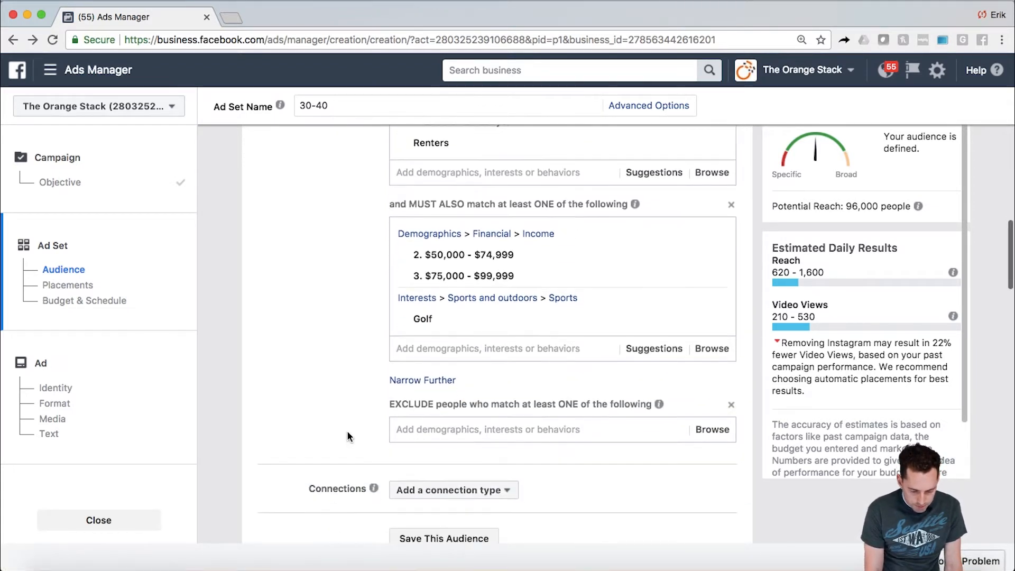
pyautogui.click(413, 429)
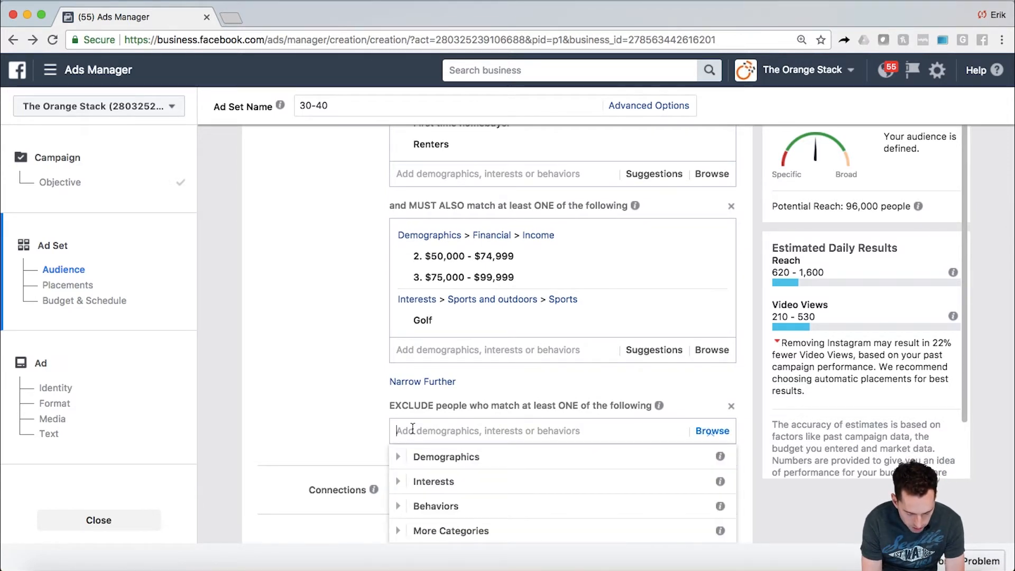
pyautogui.write('Home')
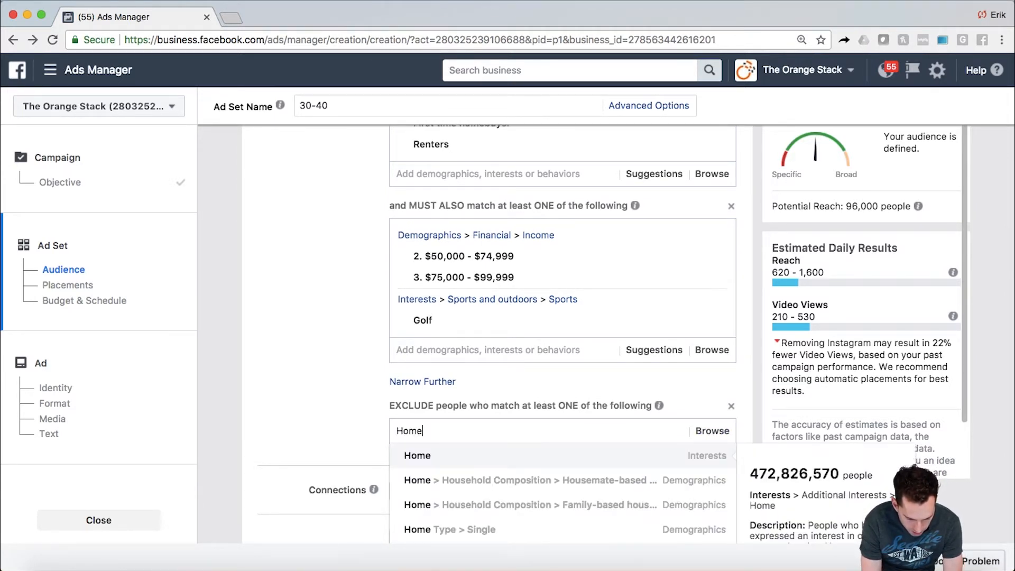
pyautogui.write(' Owners')
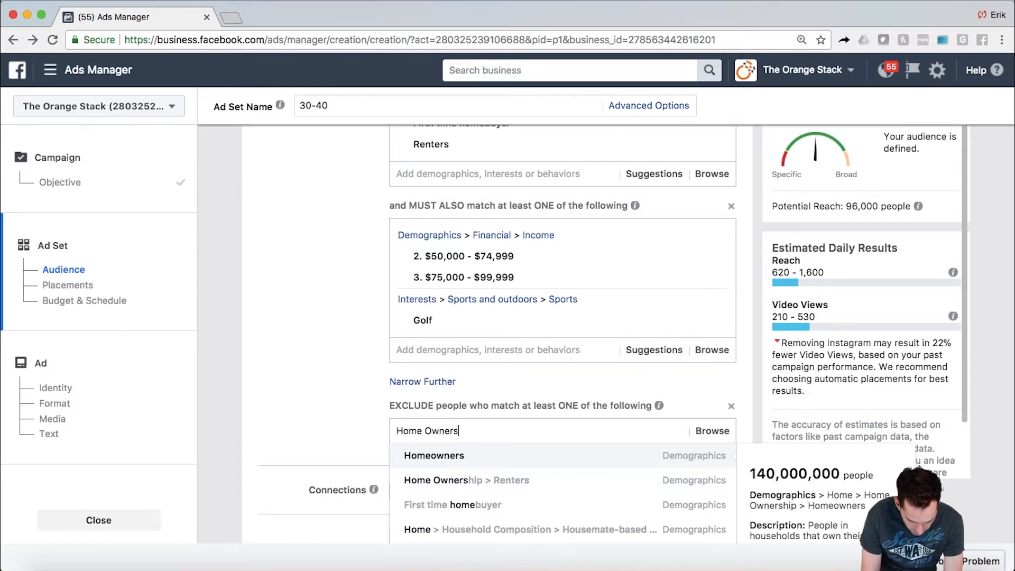
pyautogui.click(434, 456)
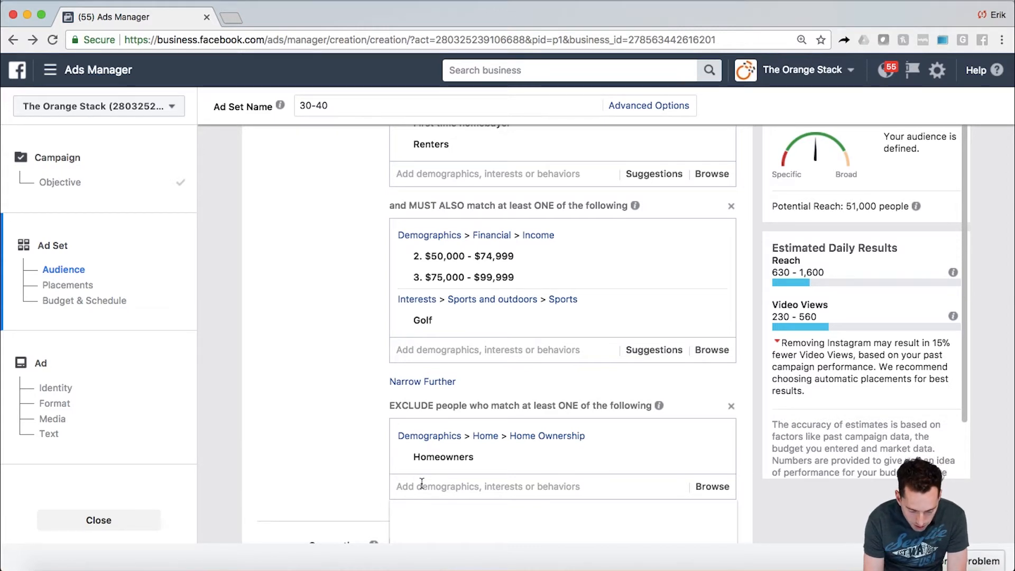
# - Add the Real Estate Agent/Broker job title to the excluded detailed targeting
pyautogui.write('Real Agent')
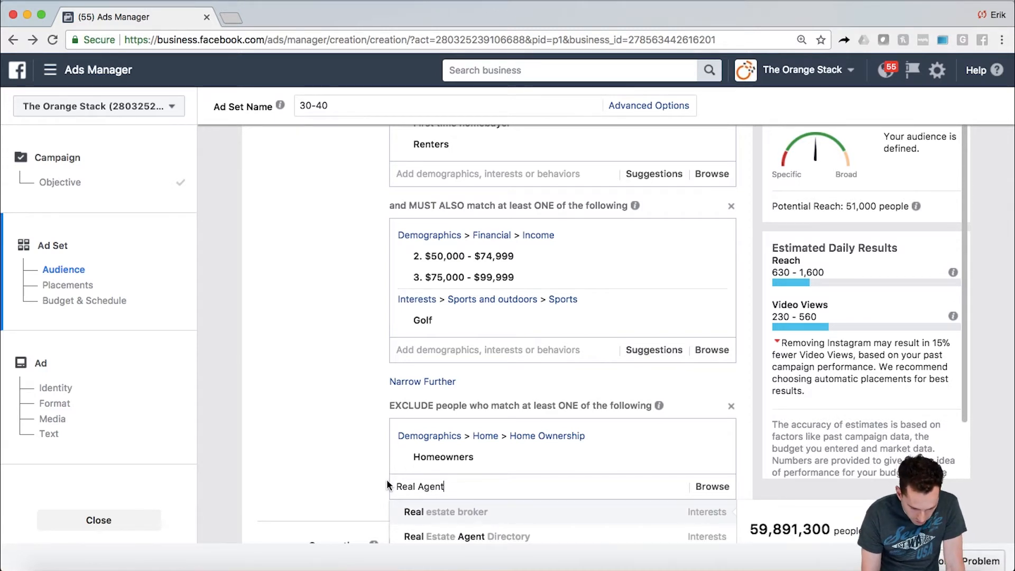
pyautogui.scroll(-3, 386, 479)
pyautogui.scroll(-2, 385, 479)
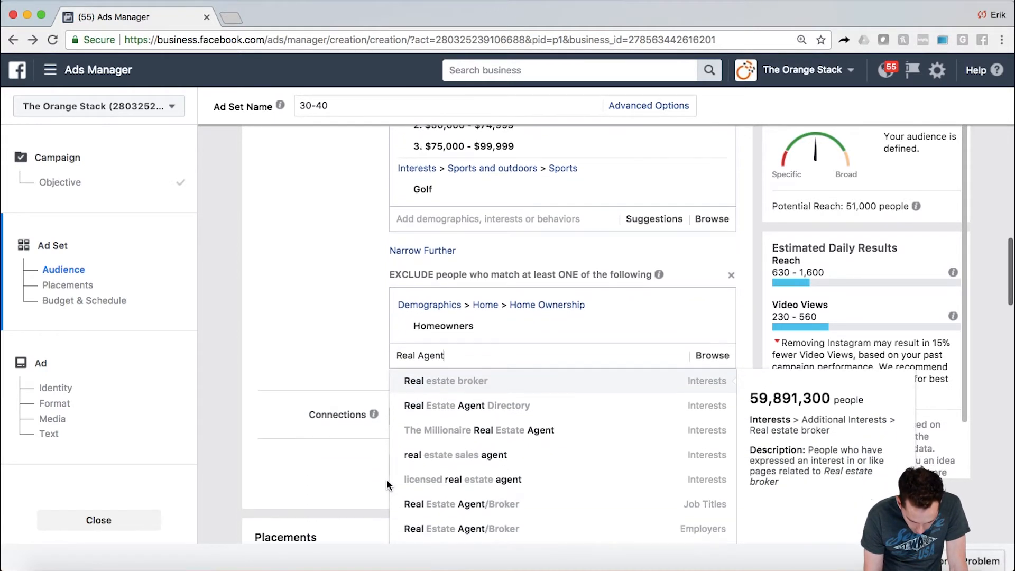
pyautogui.click(486, 505)
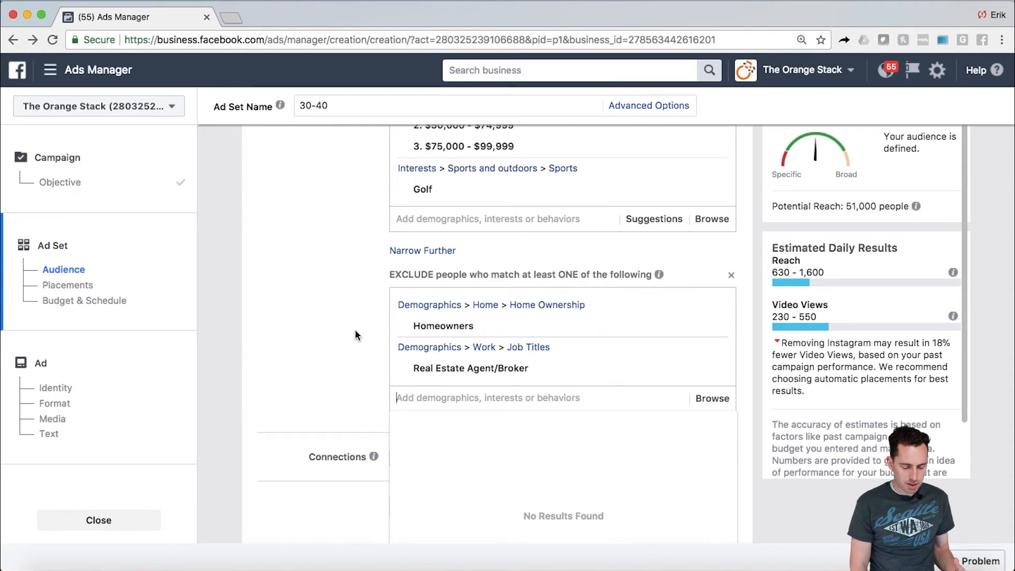
pyautogui.scroll(3, 350, 316)
pyautogui.scroll(1, 351, 318)
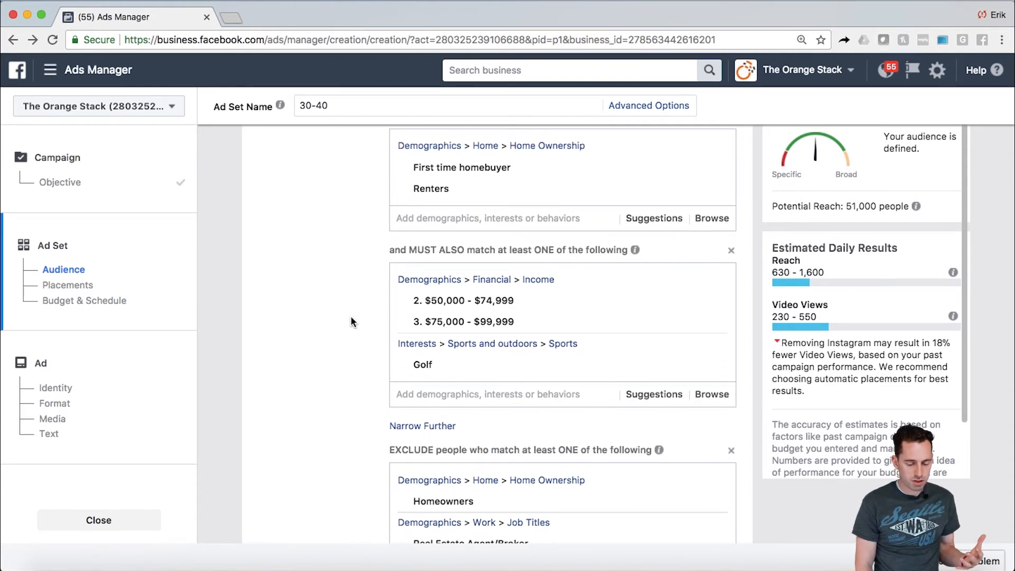